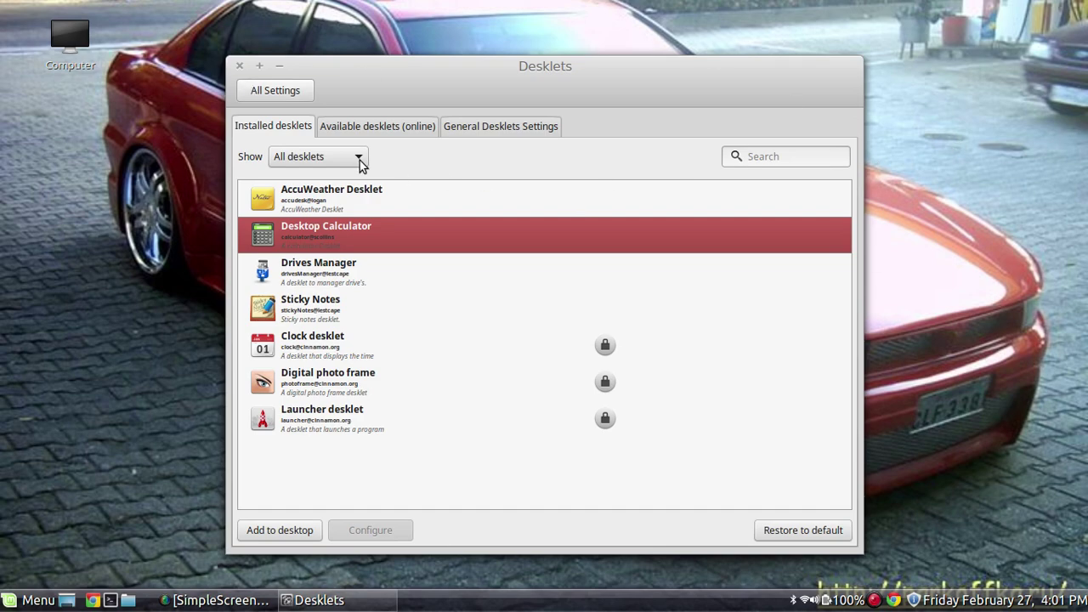
# Leave and close the current settings window, then relaunch System Settings and open its Desklets settings.
pyautogui.click(293, 96)
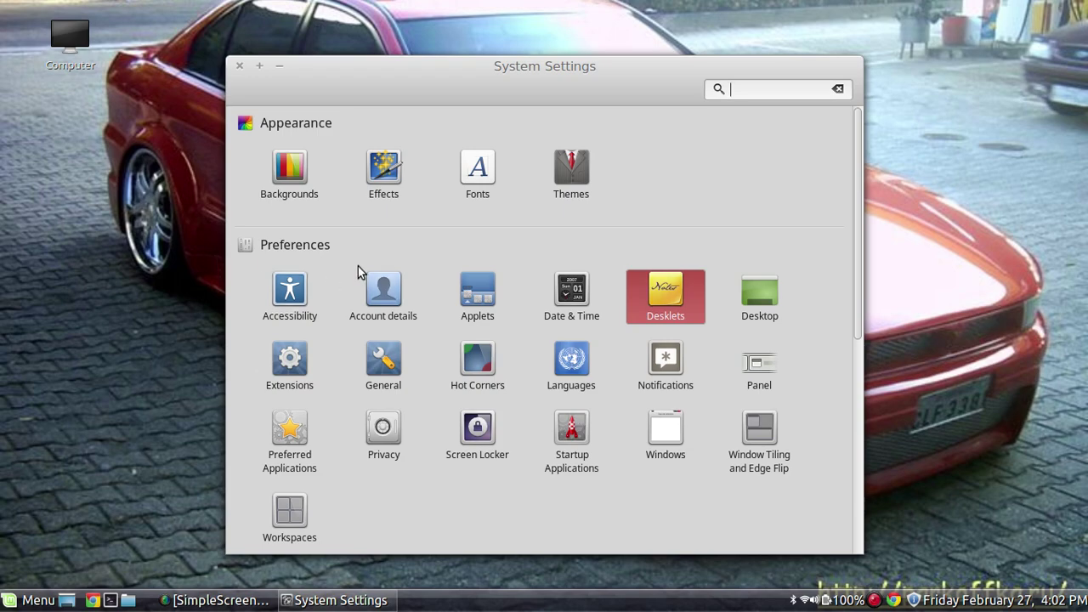
pyautogui.click(241, 66)
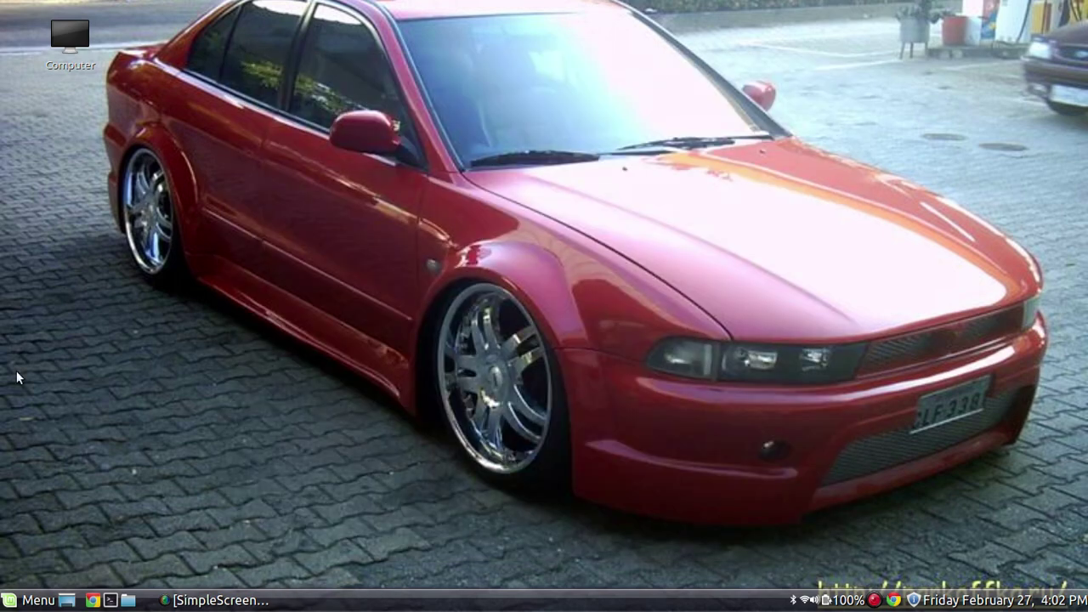
pyautogui.click(34, 600)
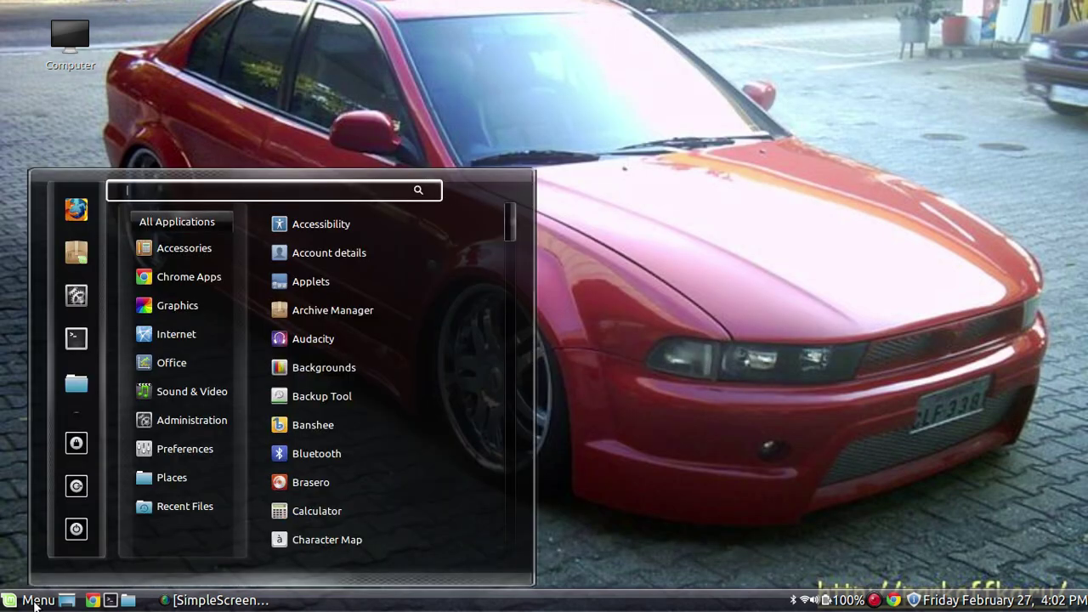
pyautogui.click(74, 304)
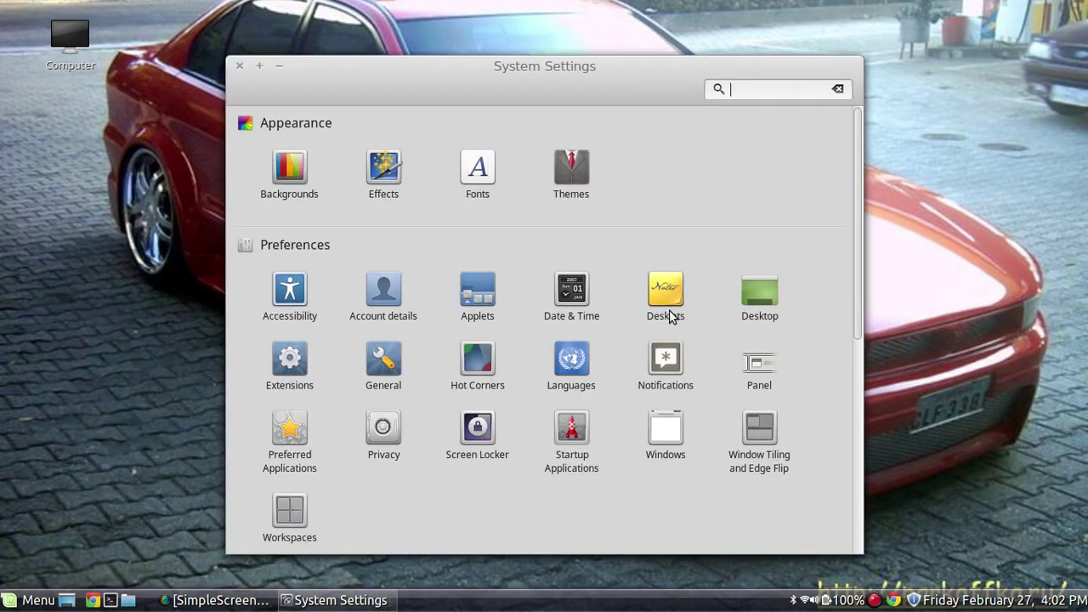
pyautogui.click(666, 293)
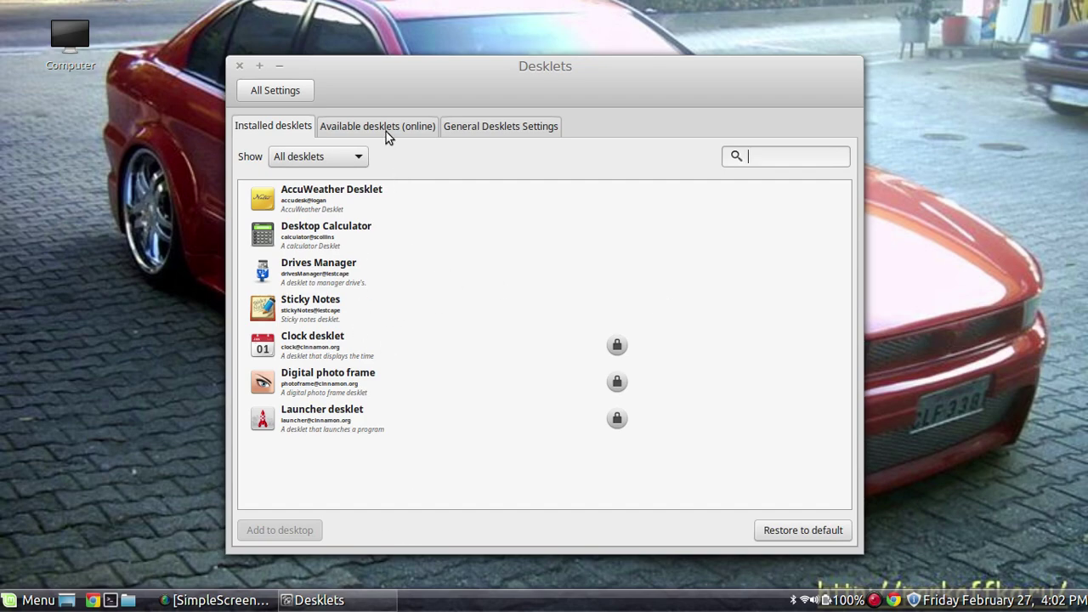
# Examine the desklets available online, the general desklet settings and the installed desklets.
pyautogui.click(356, 128)
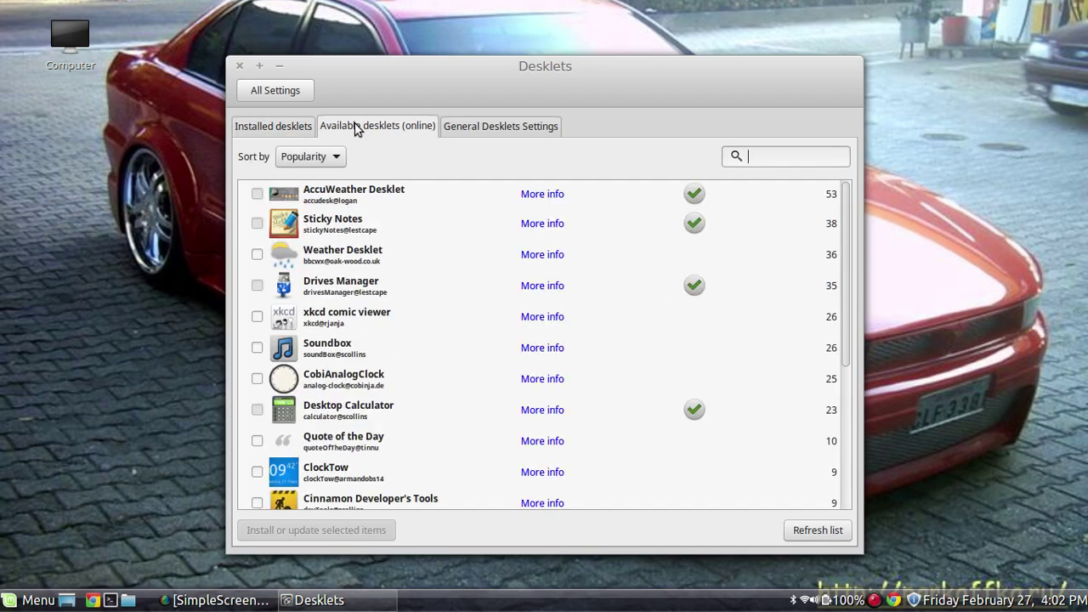
pyautogui.click(466, 132)
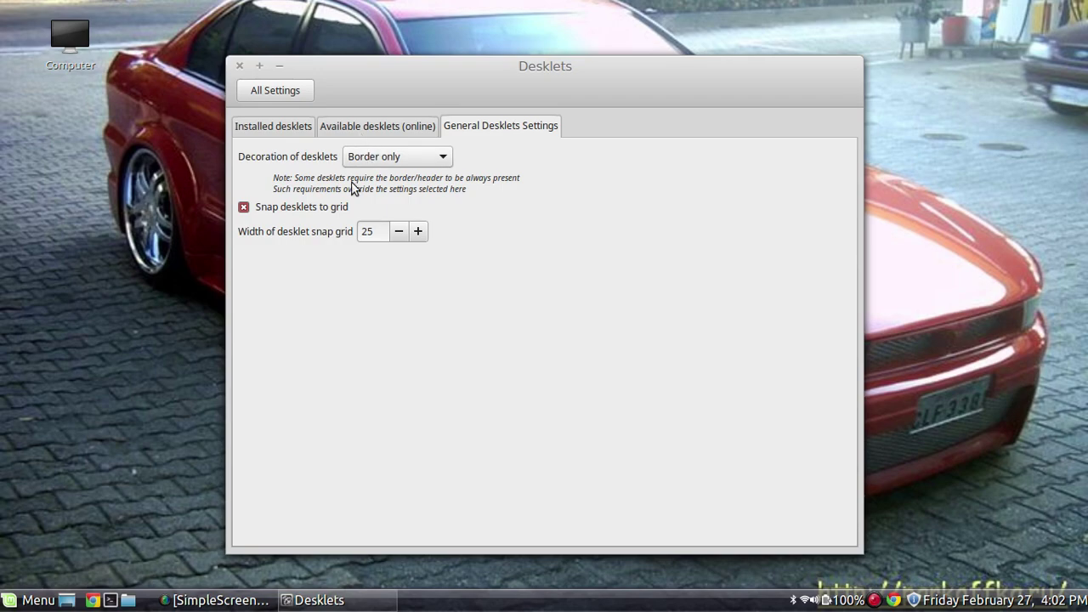
pyautogui.click(354, 129)
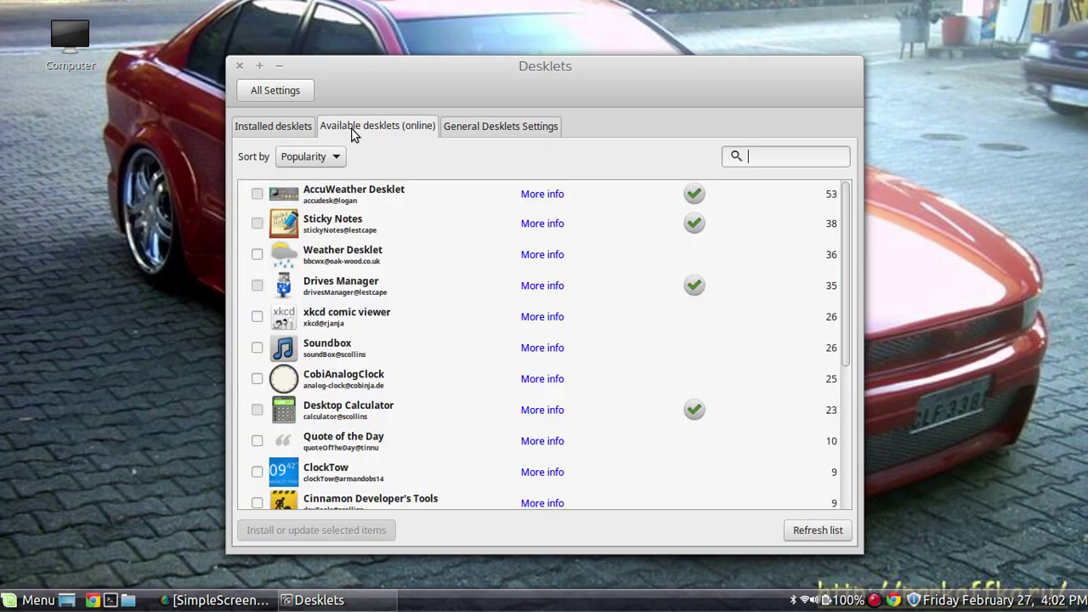
pyautogui.scroll(-5, 336, 265)
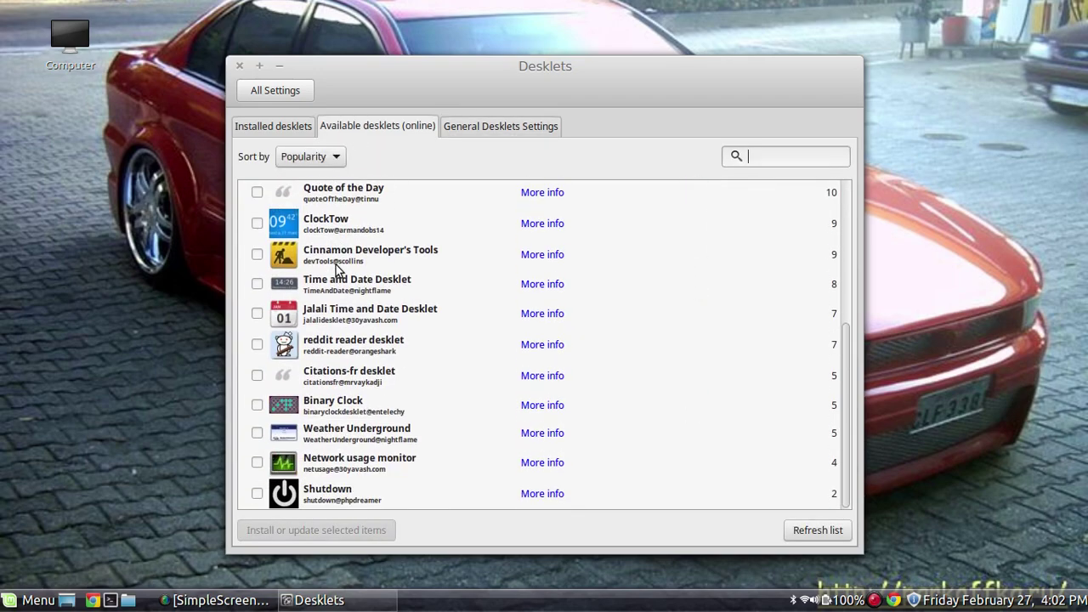
pyautogui.scroll(5, 336, 264)
pyautogui.scroll(-4, 355, 385)
pyautogui.scroll(4, 355, 385)
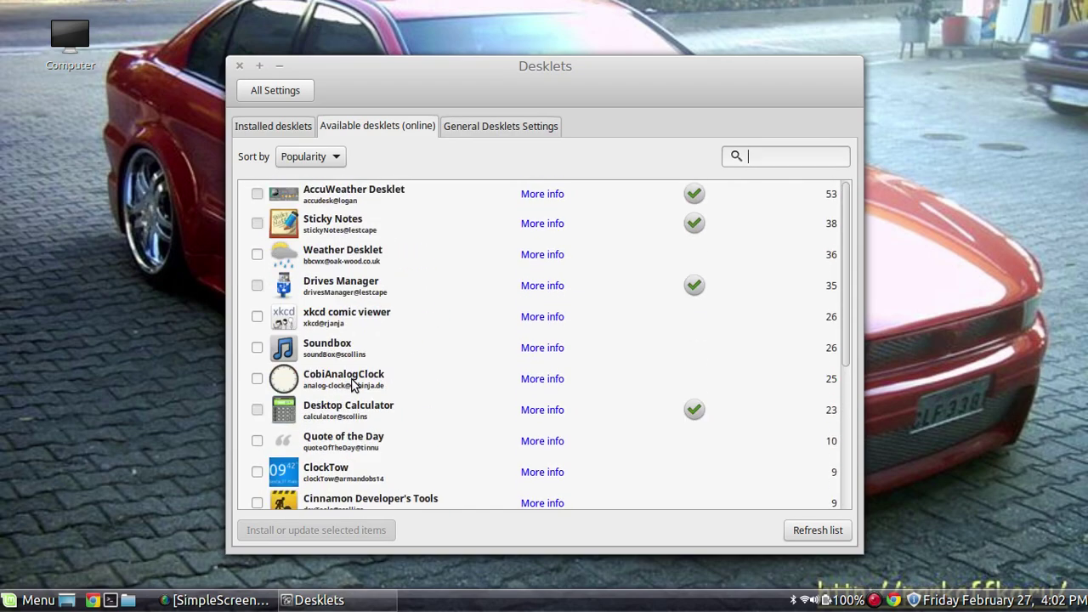
pyautogui.click(270, 127)
pyautogui.click(390, 130)
pyautogui.scroll(-3, 367, 291)
pyautogui.scroll(5, 367, 291)
pyautogui.scroll(-1, 370, 314)
pyautogui.scroll(1, 370, 313)
pyautogui.click(275, 133)
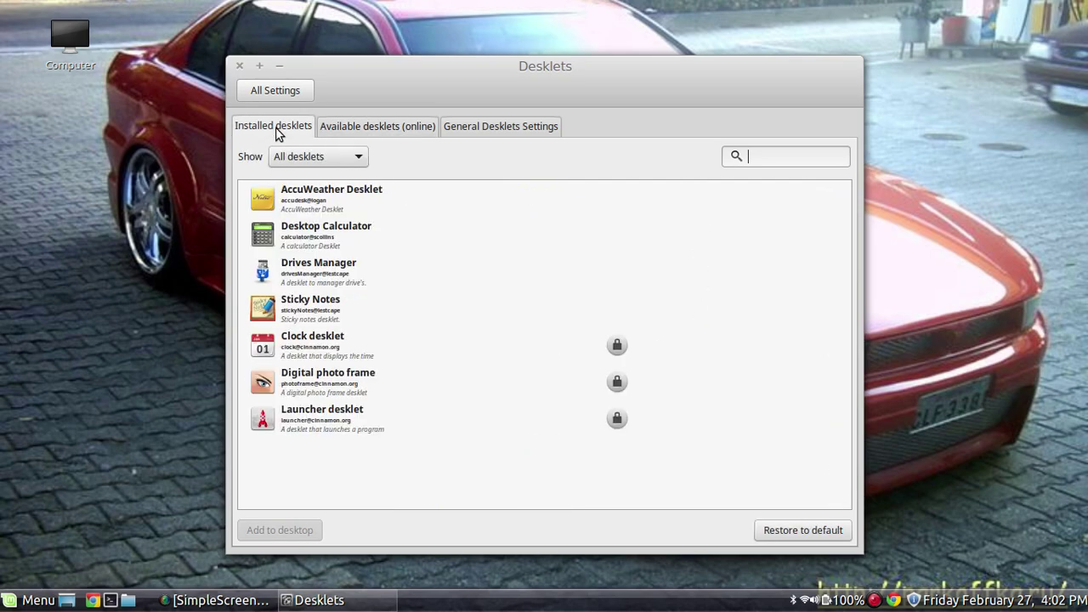
# Install the Quote of the Day desklet from the desklets available online.
pyautogui.click(380, 130)
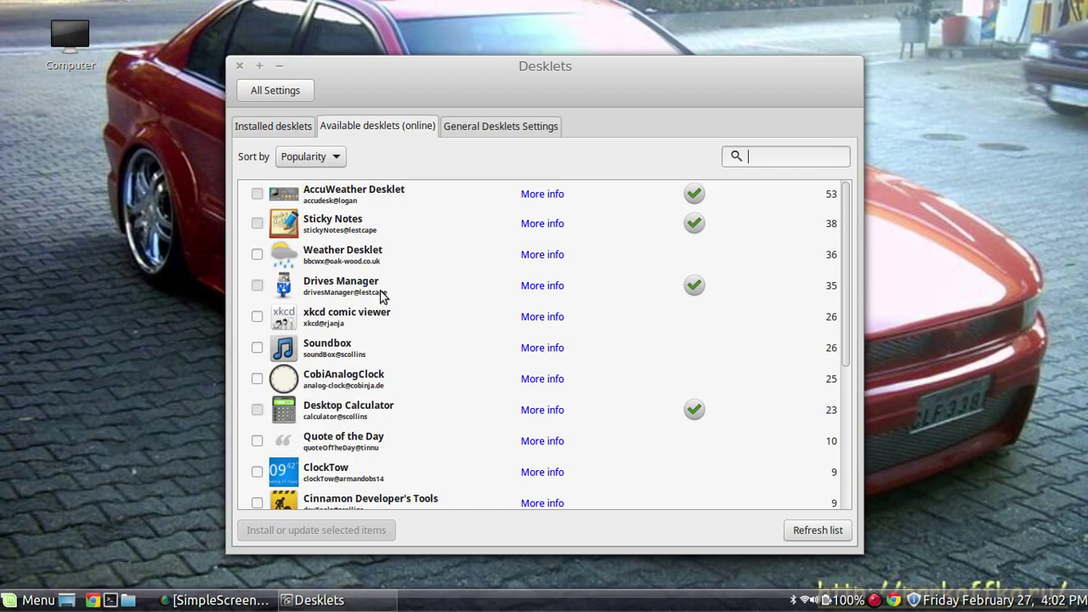
pyautogui.scroll(-2, 383, 380)
pyautogui.click(376, 368)
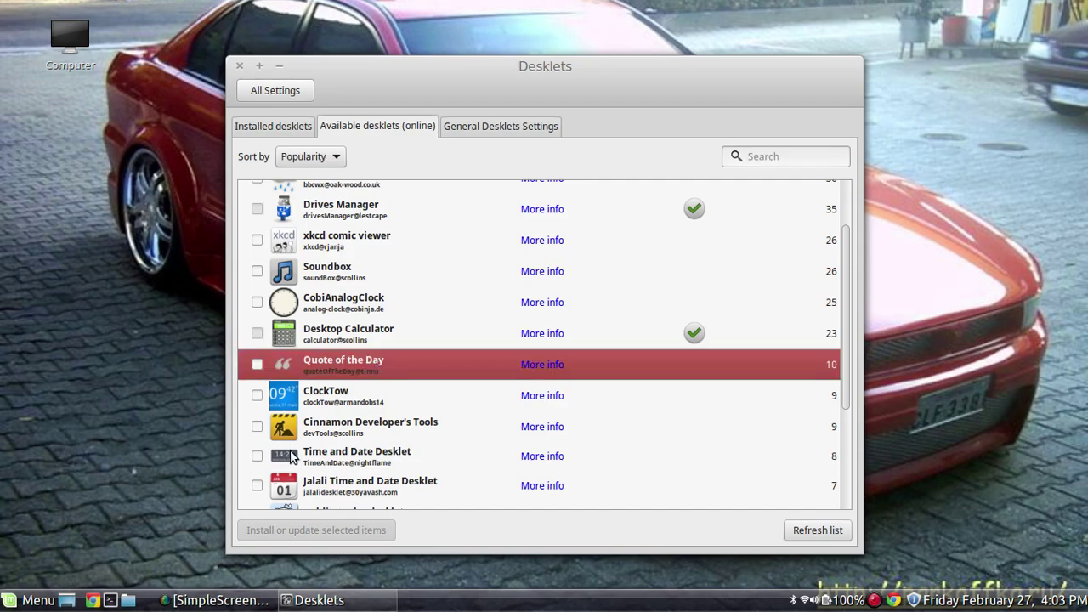
pyautogui.click(257, 365)
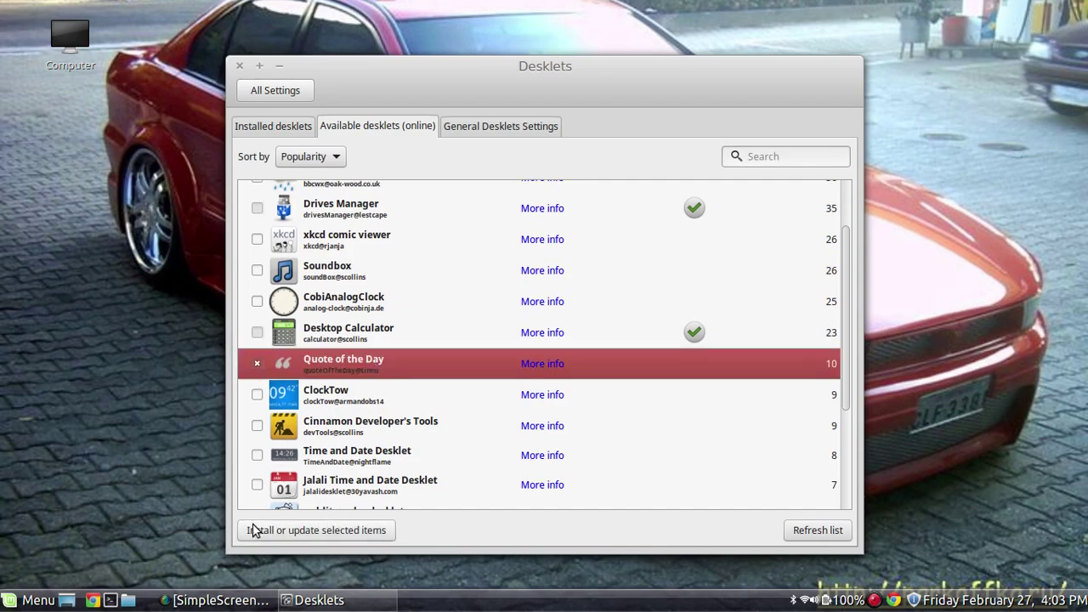
pyautogui.click(303, 532)
# Add the installed Desktop Calculator desklet to the desktop and place it in the desktop's upper-right corner.
pyautogui.click(297, 124)
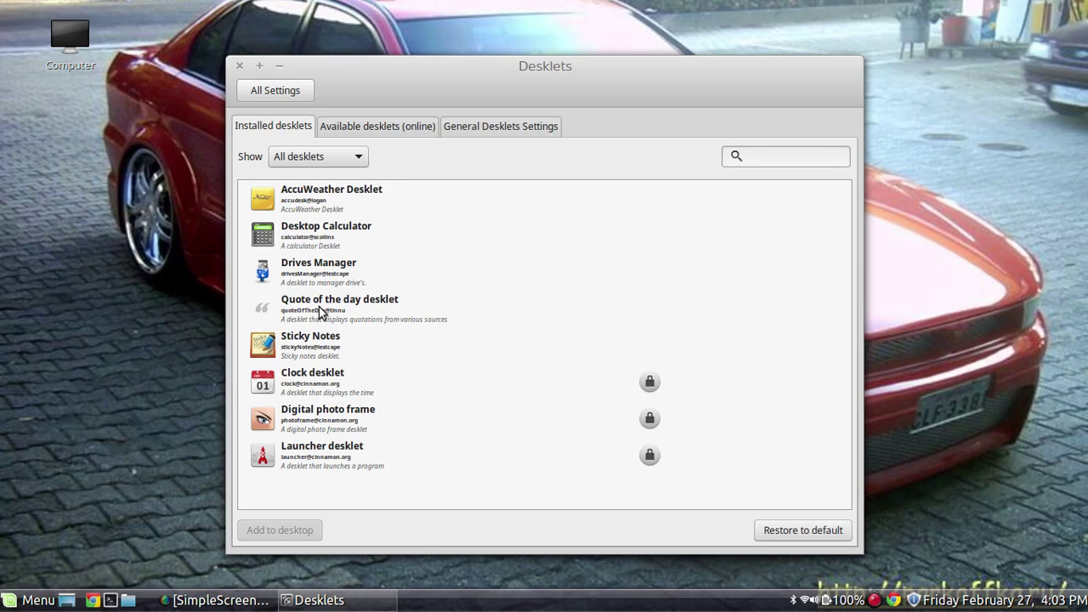
pyautogui.click(319, 244)
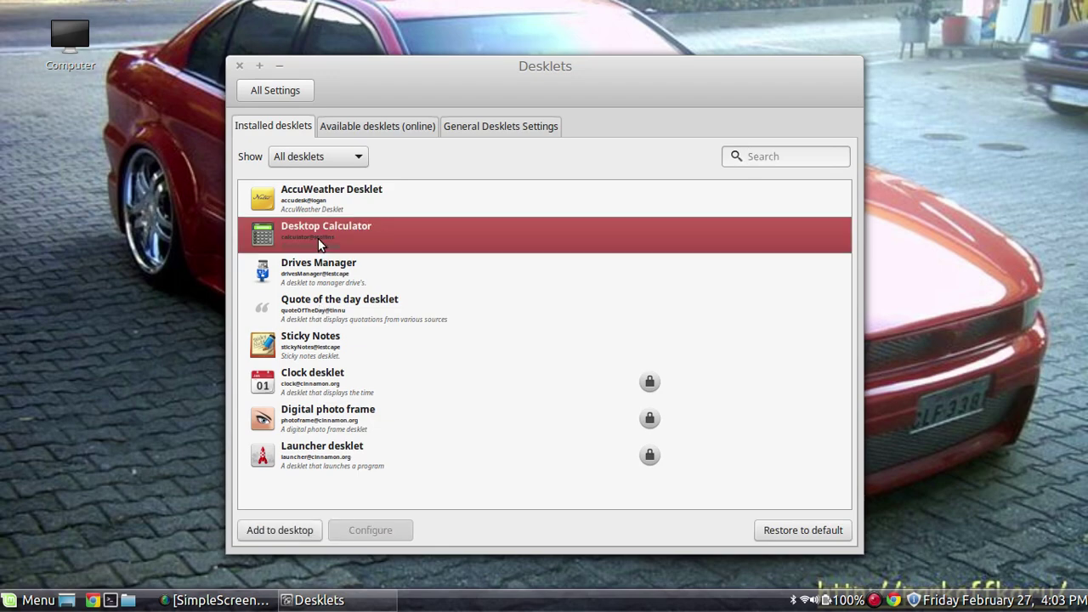
pyautogui.click(290, 529)
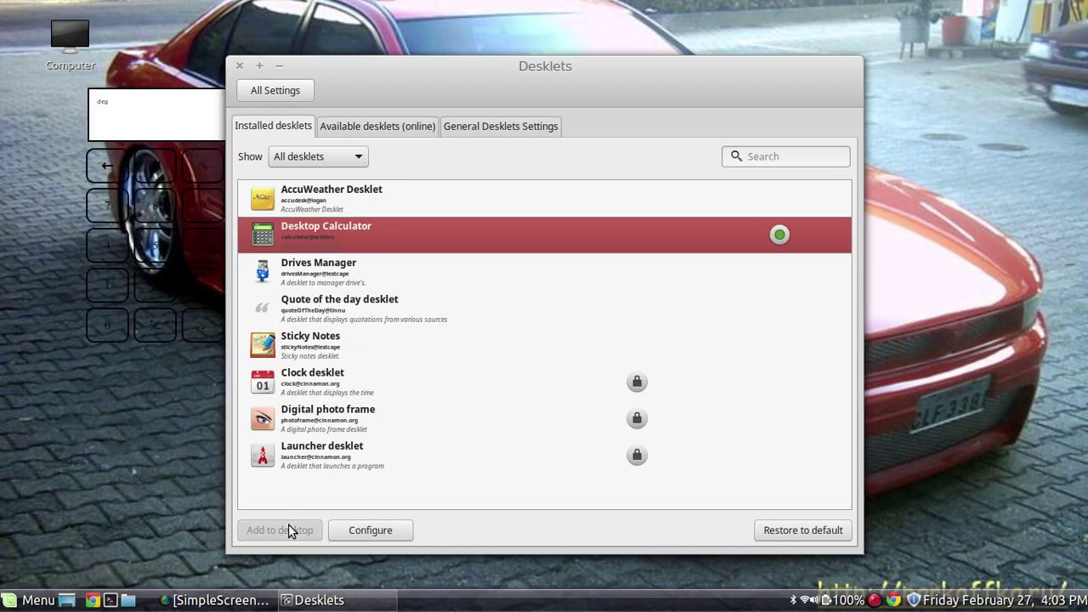
pyautogui.moveTo(128, 102); pyautogui.dragTo(928, 24)
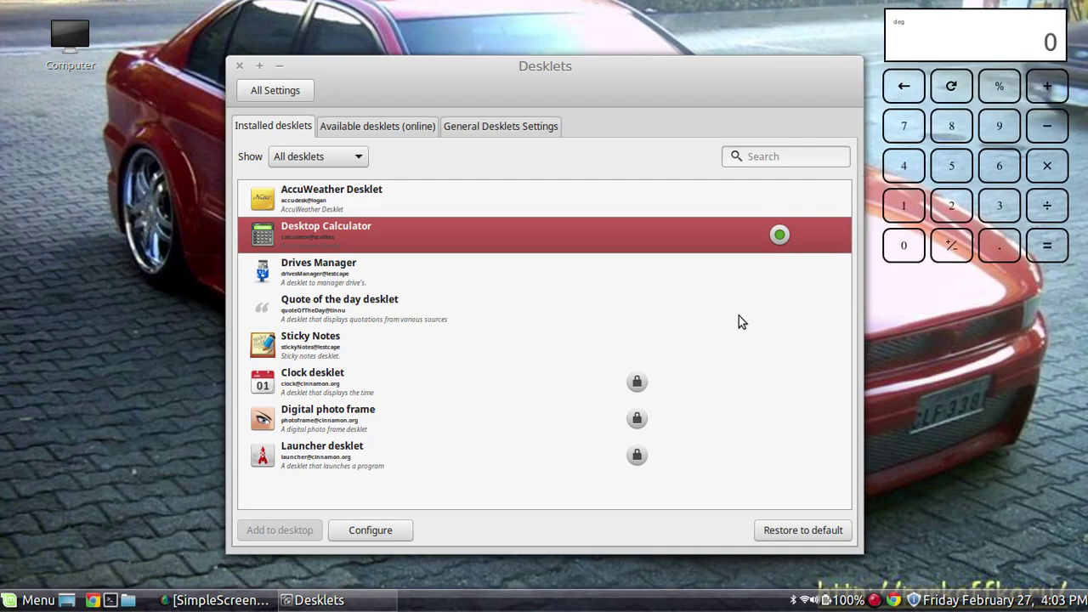
# Set the Desktop Calculator style to Scientific and reposition the widened desklet so it fits within the desktop's right edge.
pyautogui.click(389, 529)
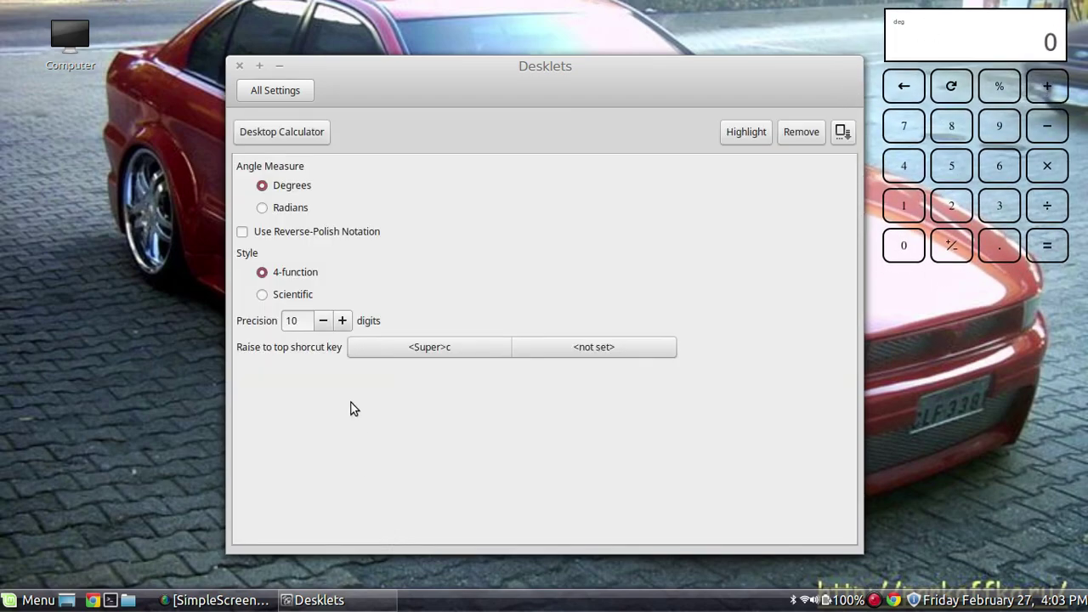
pyautogui.click(264, 294)
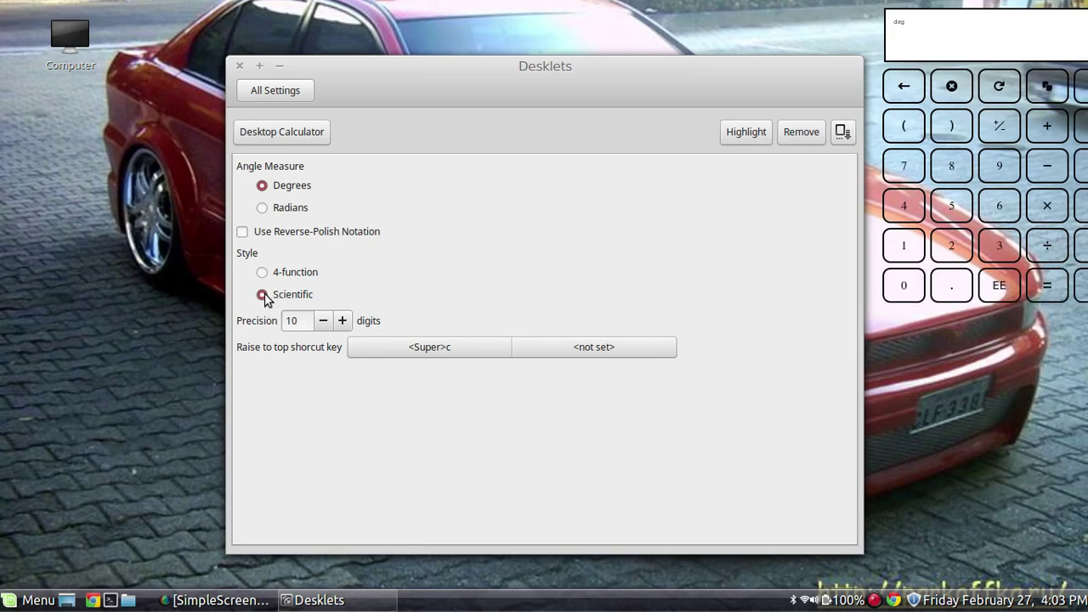
pyautogui.rightClick(931, 43)
pyautogui.moveTo(916, 16); pyautogui.dragTo(822, 17)
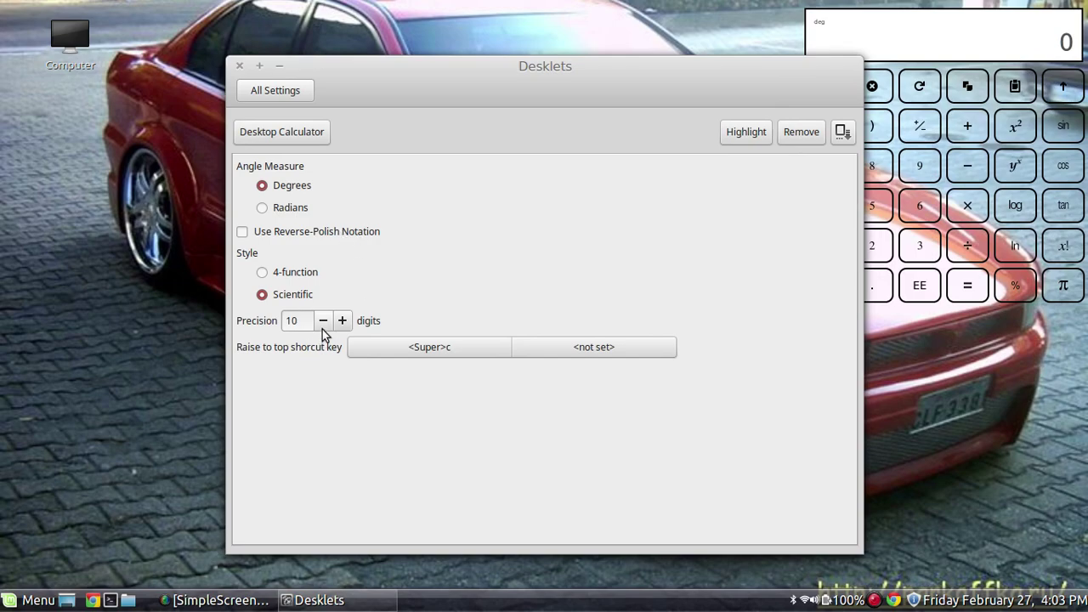
pyautogui.click(298, 133)
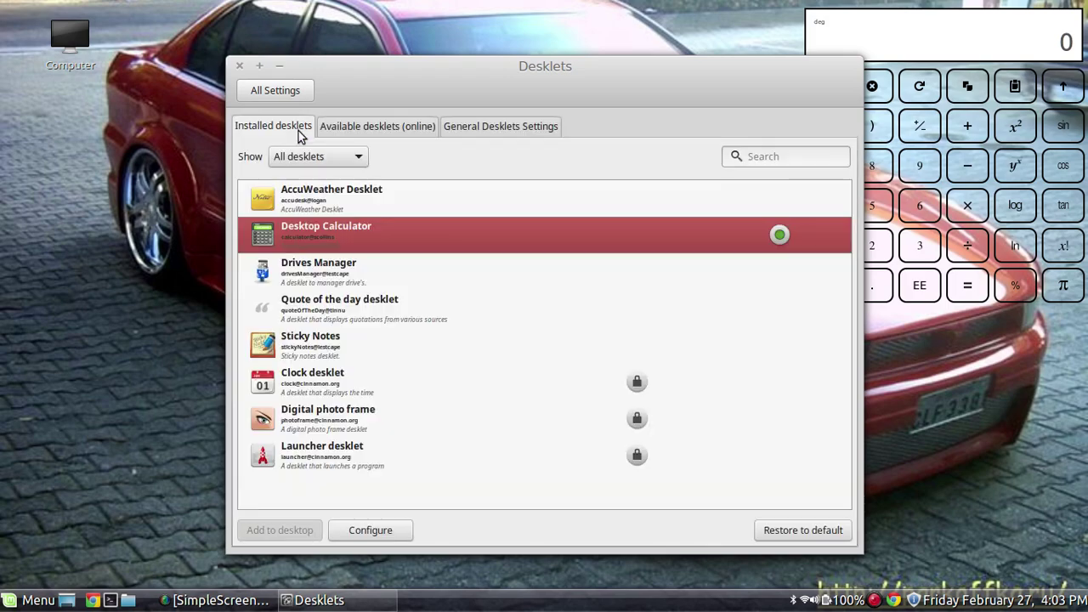
# Try different desklet snap grid widths in the general desklet settings and leave the width at 17.
pyautogui.click(480, 127)
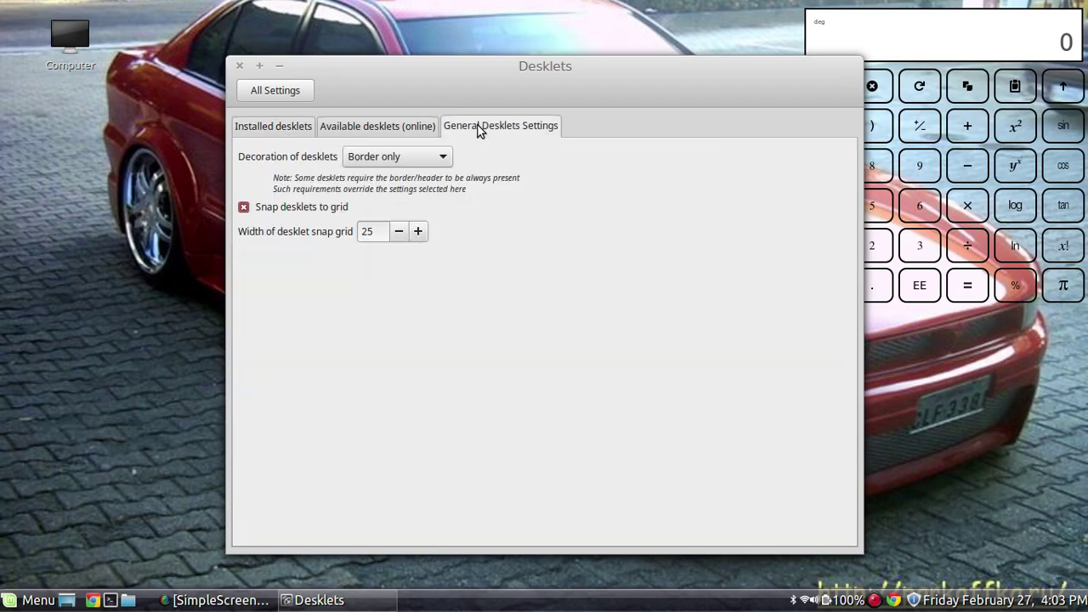
pyautogui.click(398, 232)
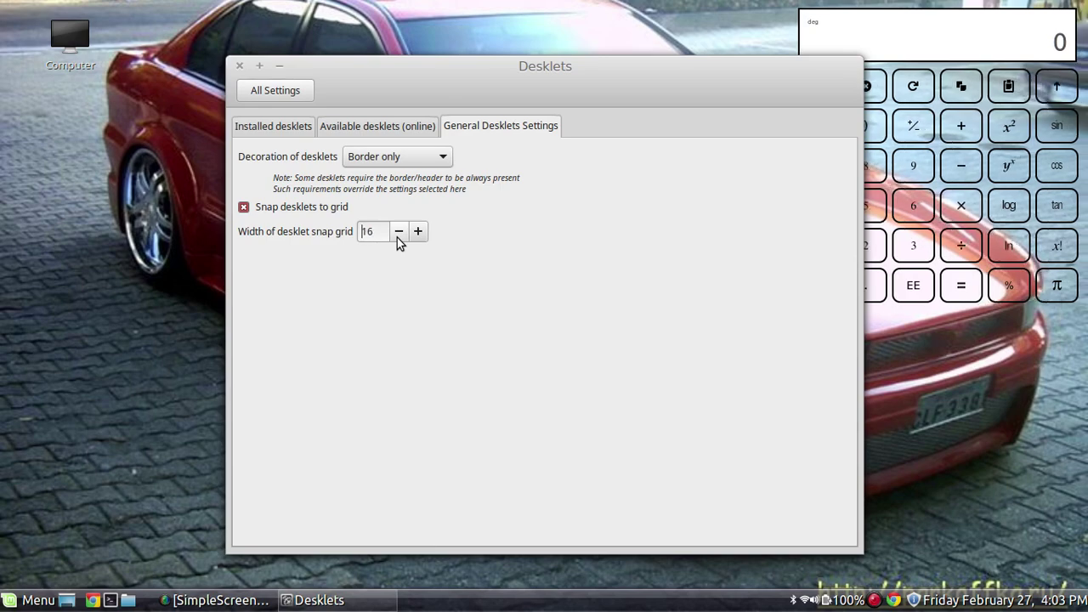
pyautogui.click(397, 232)
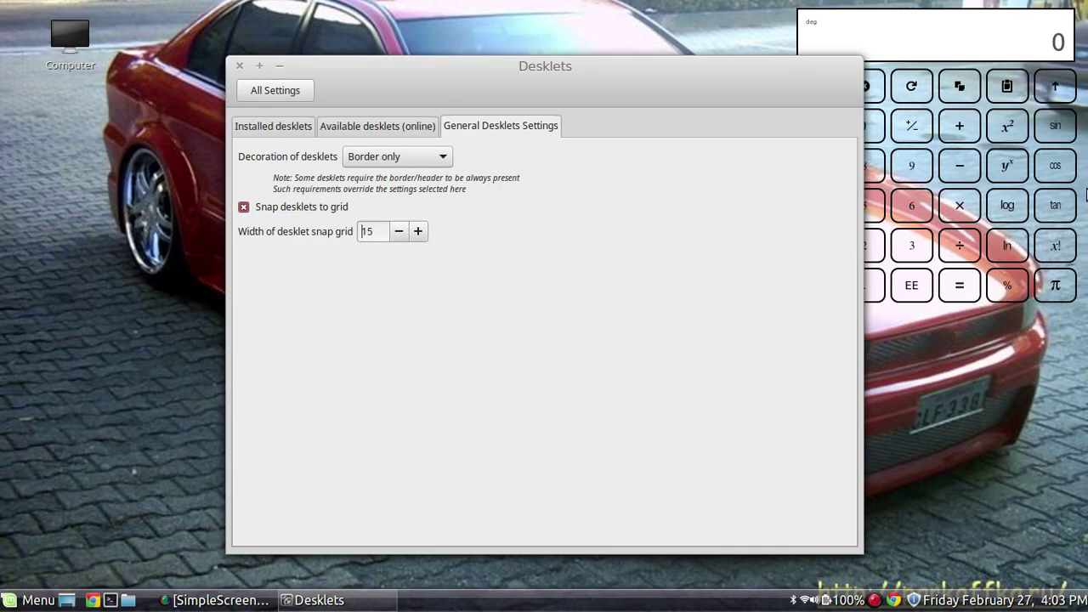
pyautogui.click(418, 231)
pyautogui.click(418, 231)
pyautogui.click(419, 231)
pyautogui.click(418, 231)
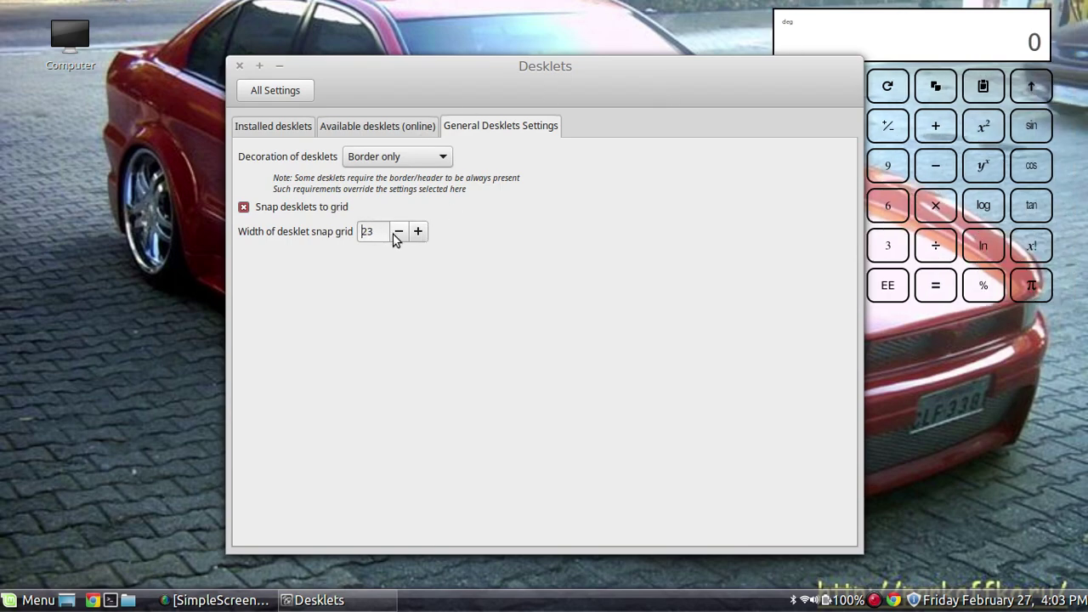
pyautogui.click(398, 231)
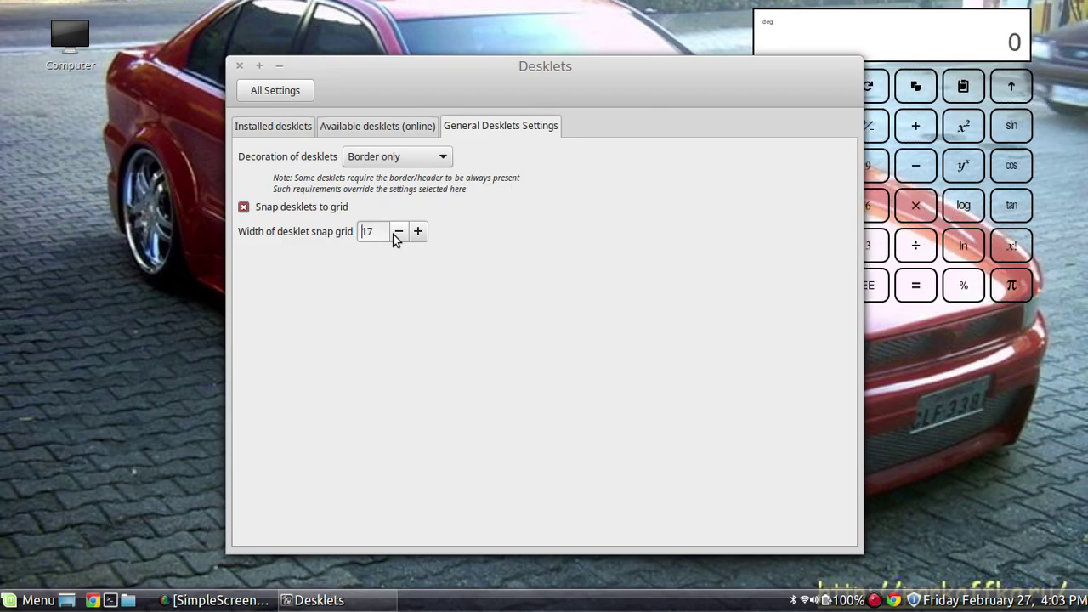
# View the calculator desklet's own options, then move the desklet back against the desktop's right edge.
pyautogui.rightClick(969, 81)
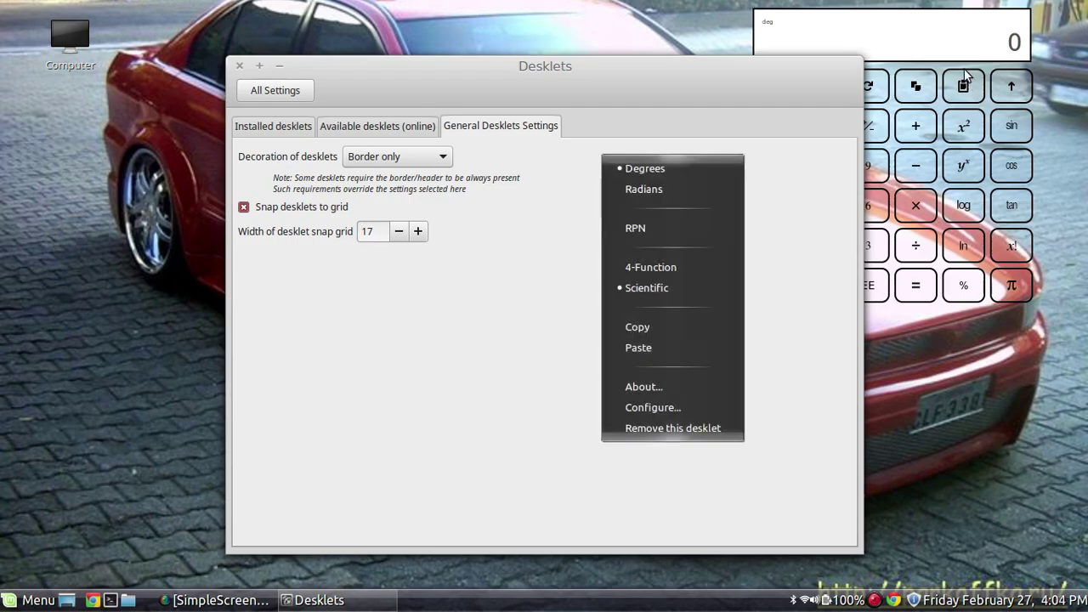
pyautogui.click(904, 10)
pyautogui.moveTo(903, 10); pyautogui.dragTo(938, 34)
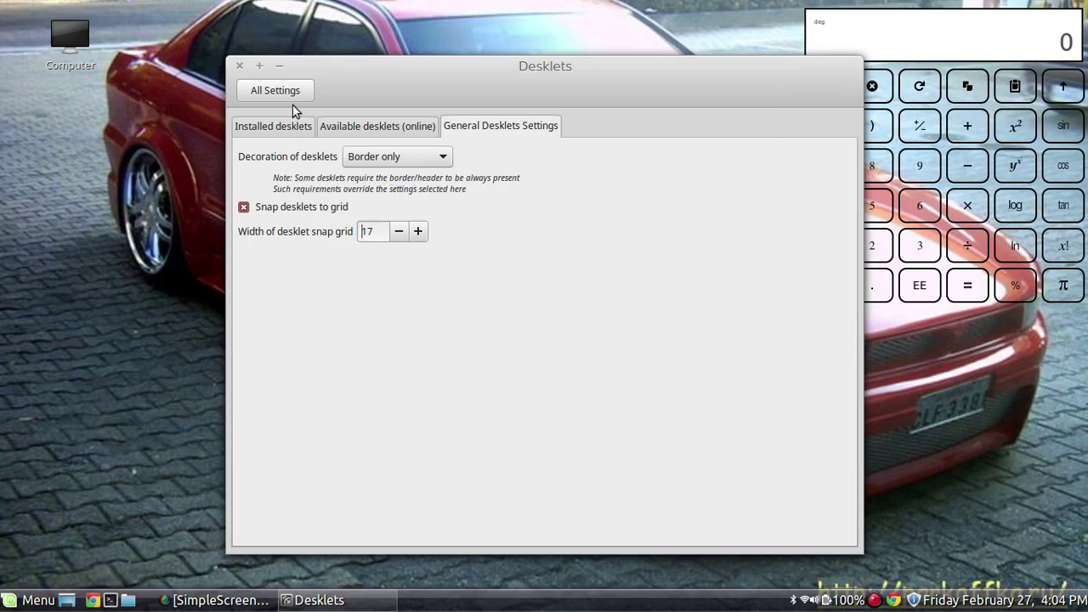
# Remove the Desktop Calculator desklet from the desktop through the list of installed desklets.
pyautogui.click(288, 127)
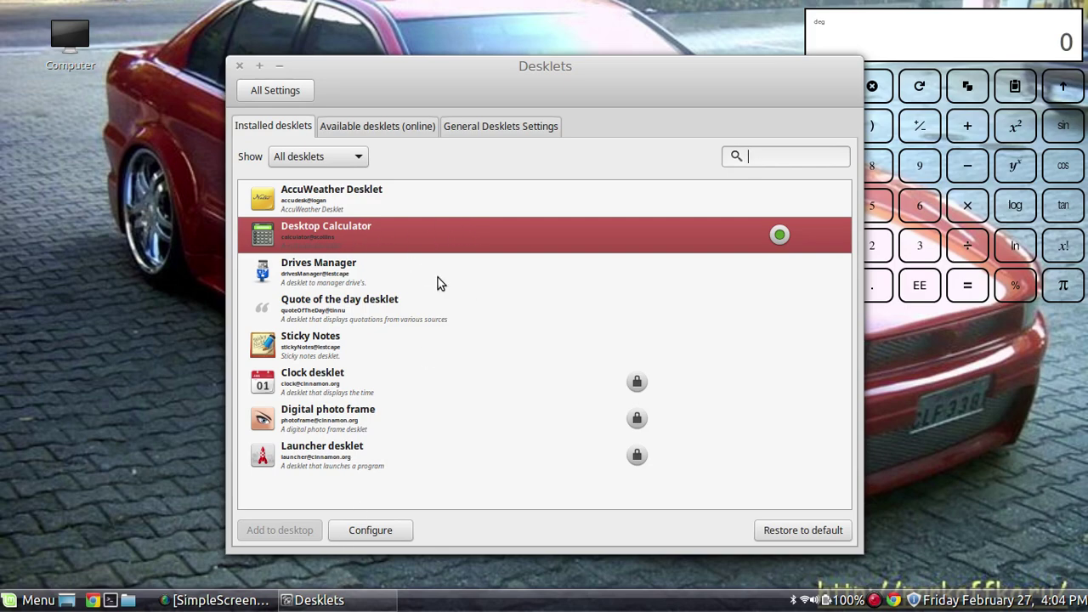
pyautogui.rightClick(430, 243)
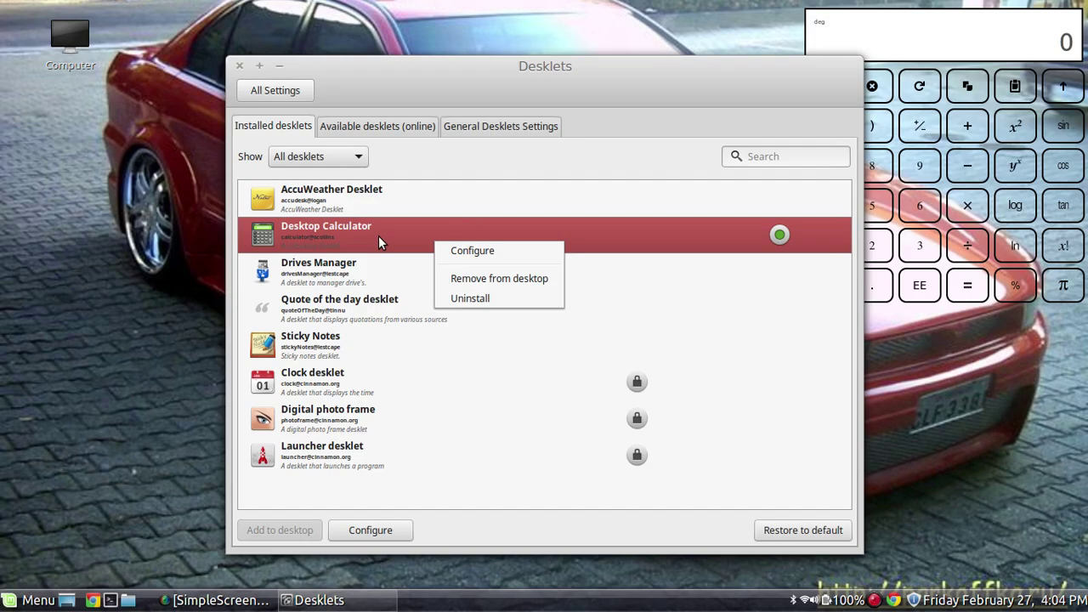
pyautogui.click(485, 281)
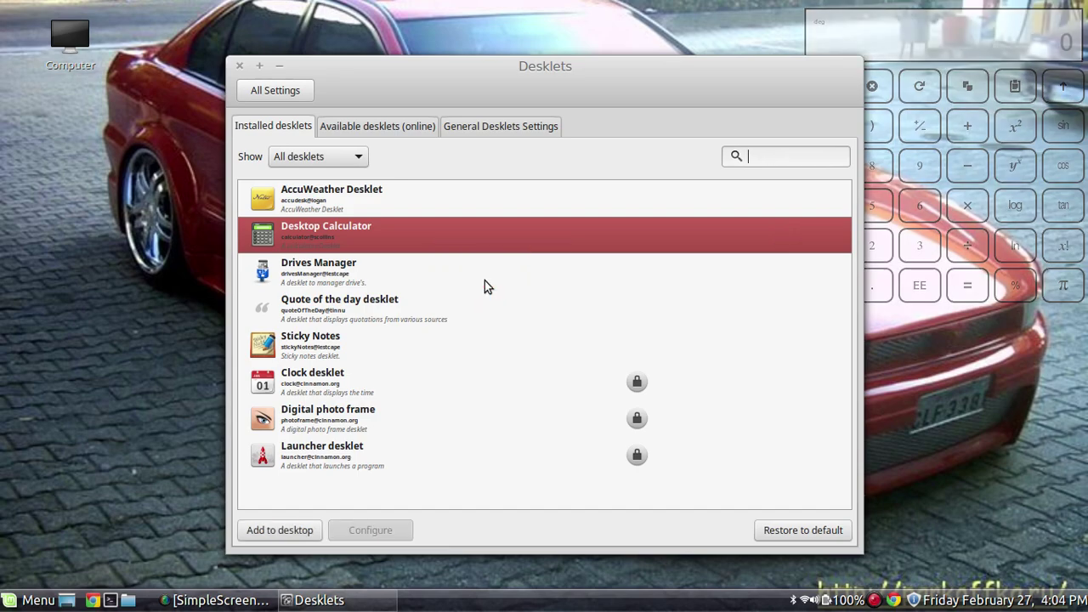
# Add the Quote of the day desklet to the desktop and place it along the desktop's upper-right edge.
pyautogui.click(387, 299)
pyautogui.click(275, 529)
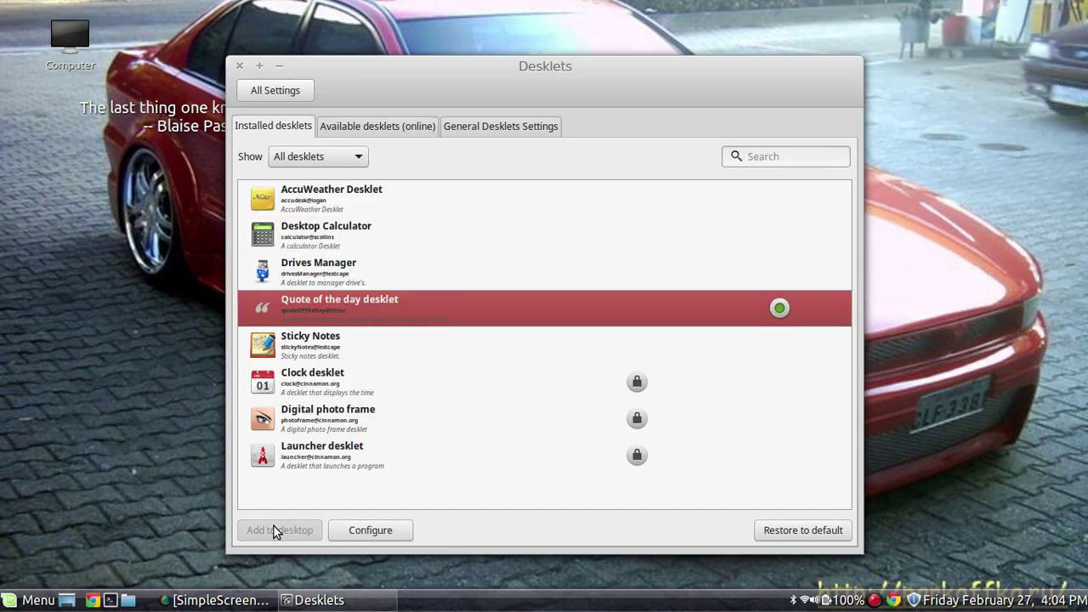
pyautogui.moveTo(174, 113); pyautogui.dragTo(696, 27)
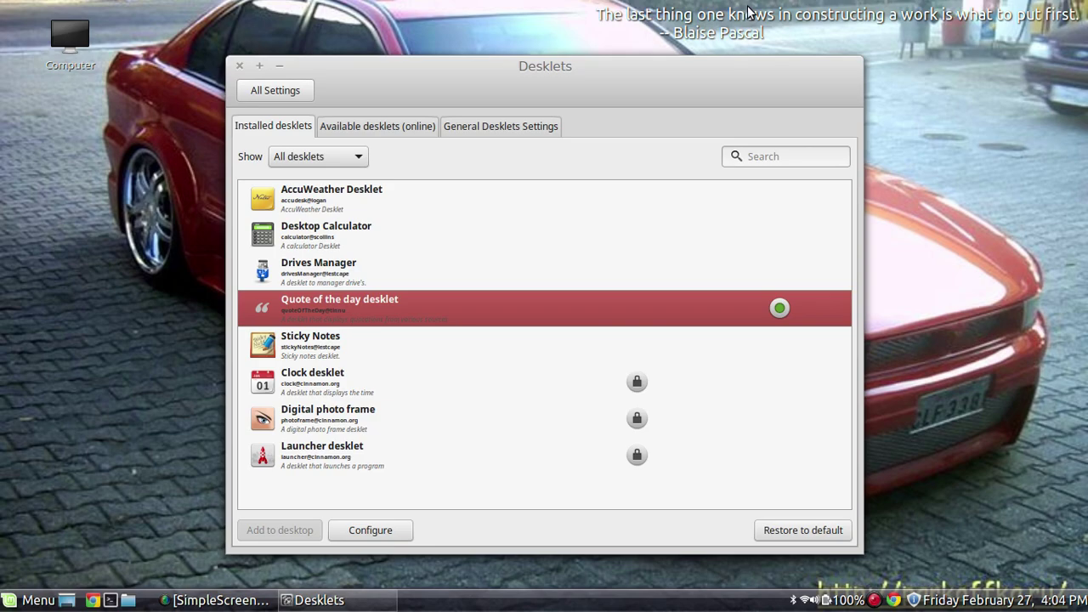
pyautogui.moveTo(664, 12); pyautogui.dragTo(632, 546)
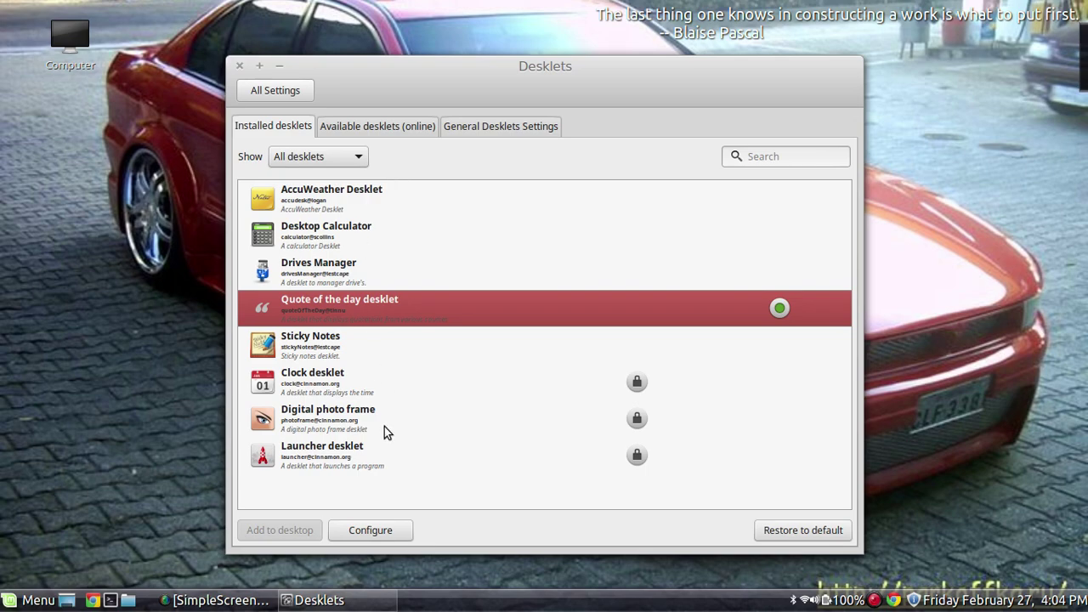
# Remove the Quote of the day desklet from the desktop through the list of installed desklets.
pyautogui.rightClick(372, 325)
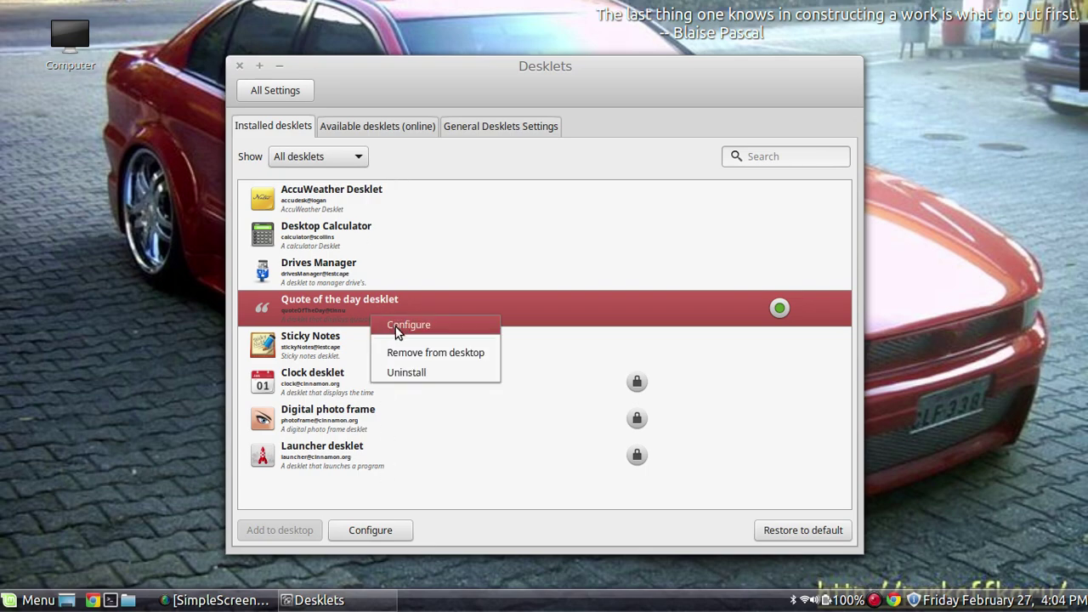
pyautogui.click(443, 353)
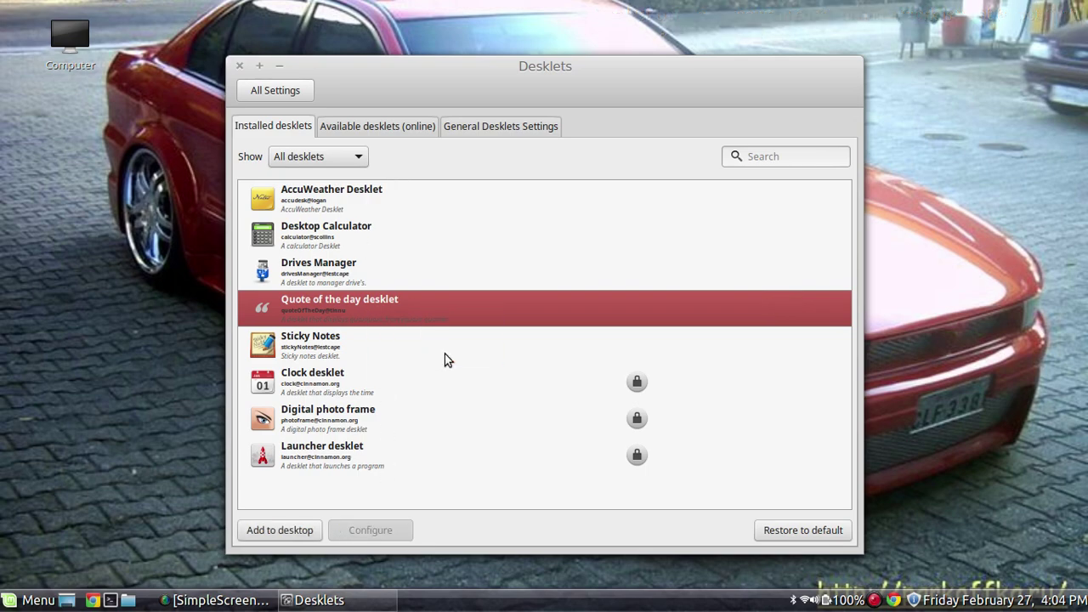
# Add the Sticky Notes desklet to the desktop, place it near the desktop's upper-right corner and view its own options.
pyautogui.click(355, 360)
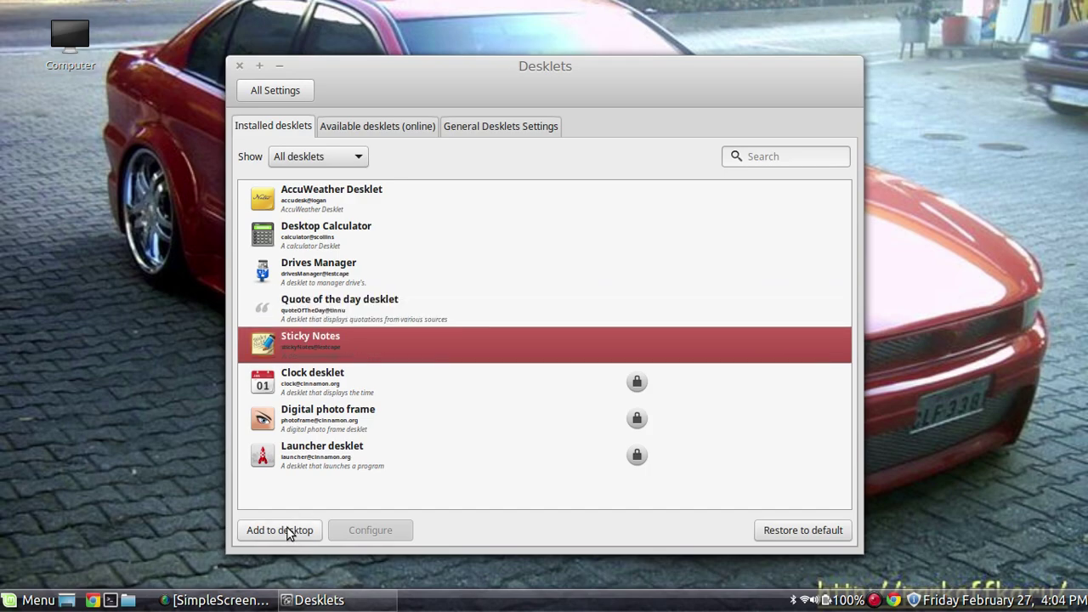
pyautogui.click(287, 532)
pyautogui.moveTo(162, 97); pyautogui.dragTo(932, 47)
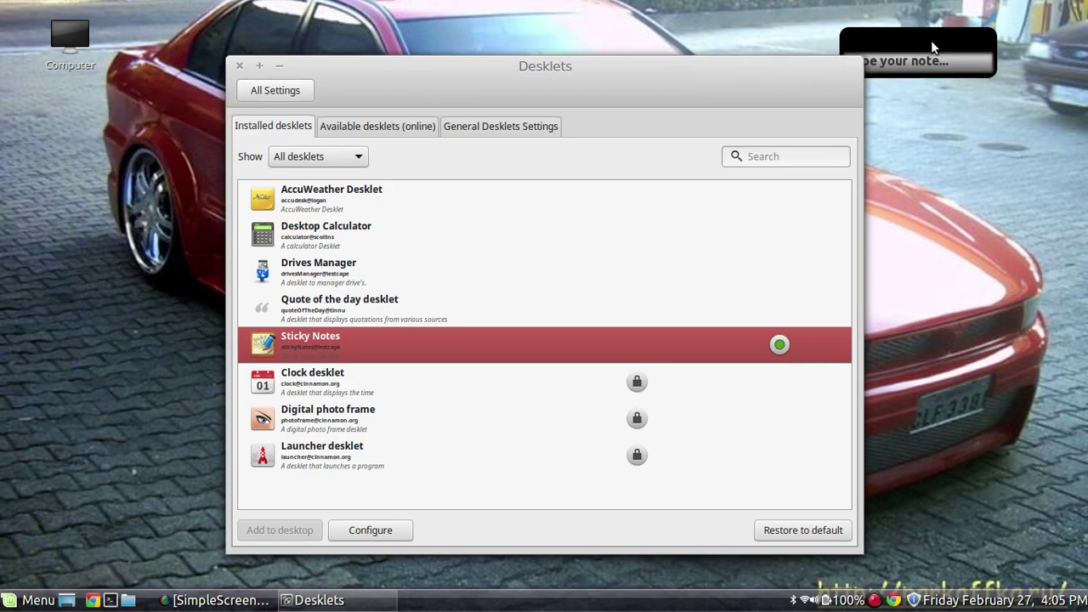
pyautogui.rightClick(968, 40)
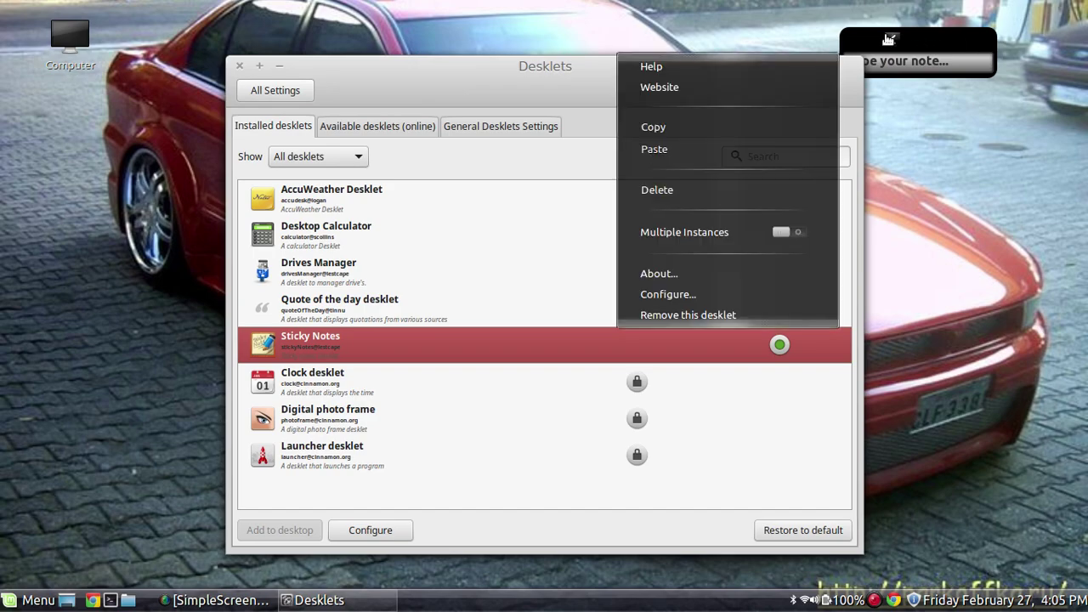
pyautogui.click(929, 136)
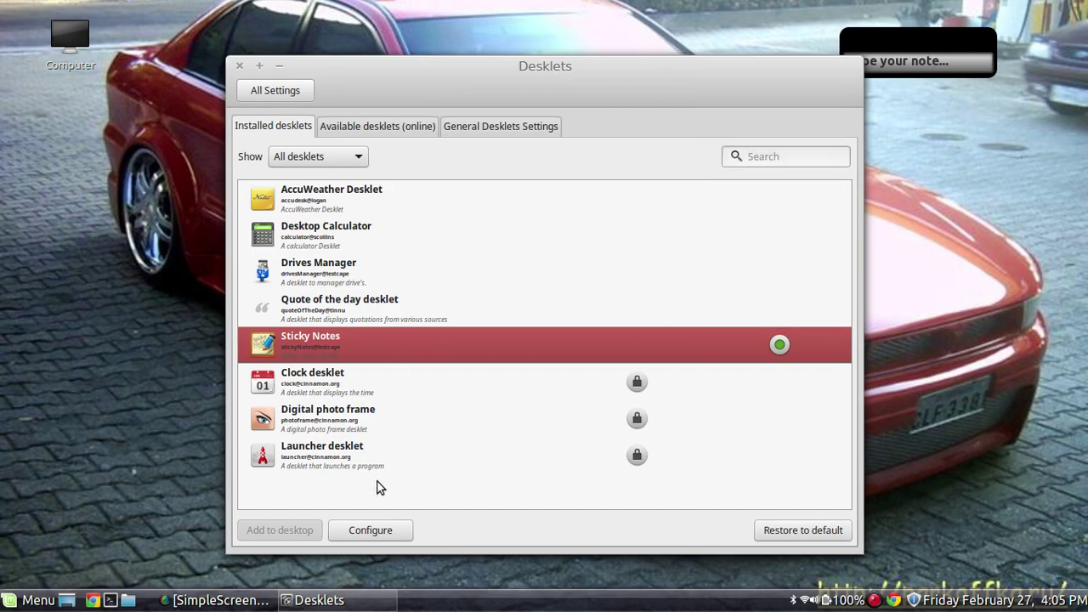
# Open the Sticky Notes configuration and move the Desklets window aside so it no longer covers the note.
pyautogui.click(369, 533)
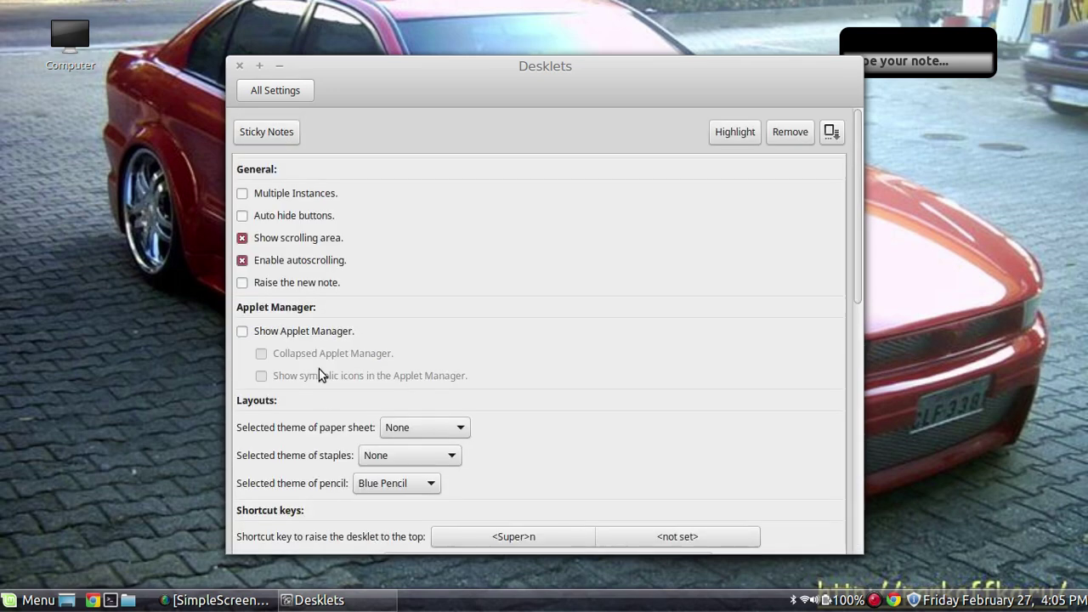
pyautogui.rightClick(436, 66)
pyautogui.click(405, 68)
pyautogui.rightClick(403, 64)
pyautogui.click(401, 67)
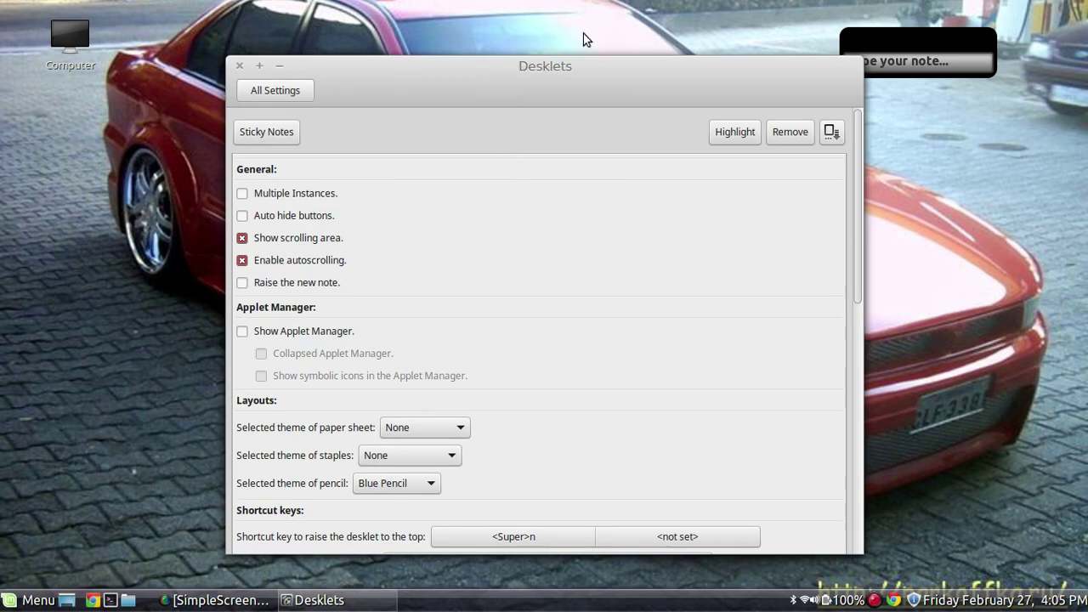
pyautogui.moveTo(584, 64); pyautogui.dragTo(384, 50)
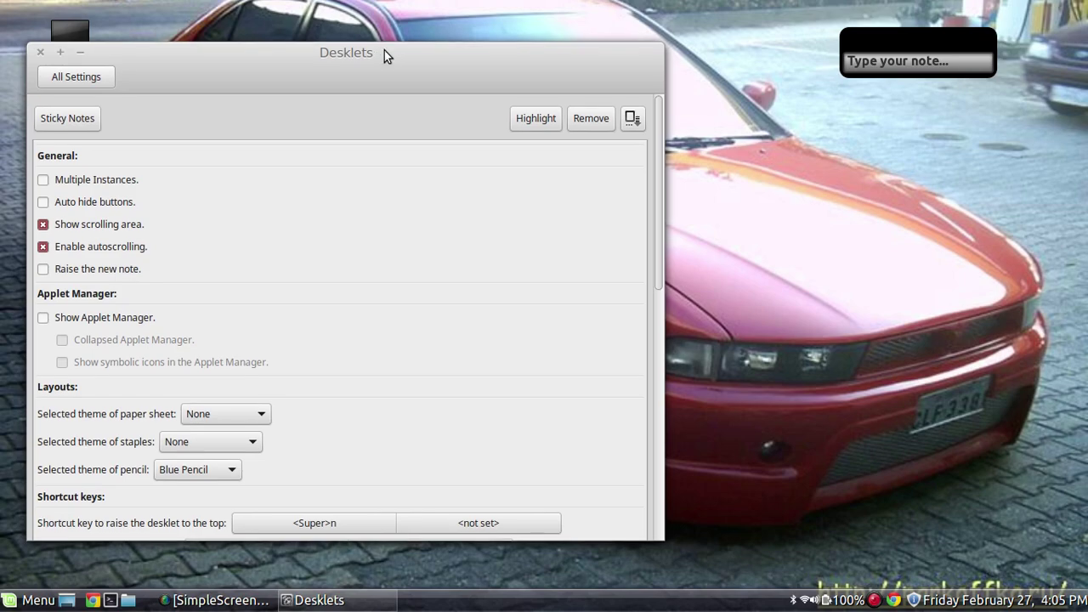
# Enable raising of the new note and set the sticky note's paper sheet theme to Simple Stripe.
pyautogui.click(42, 269)
pyautogui.click(248, 415)
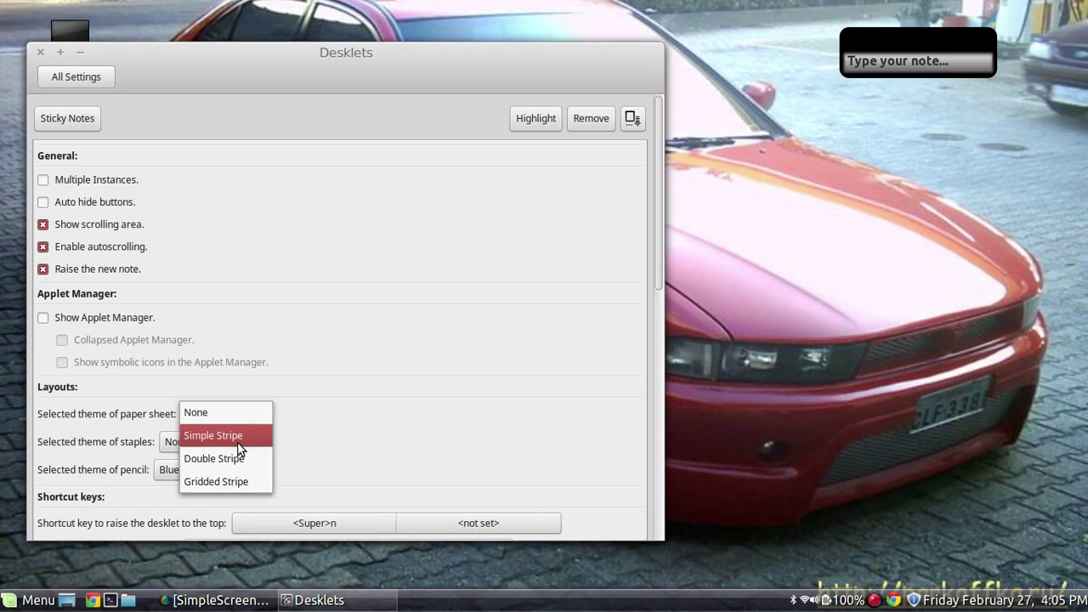
pyautogui.click(238, 442)
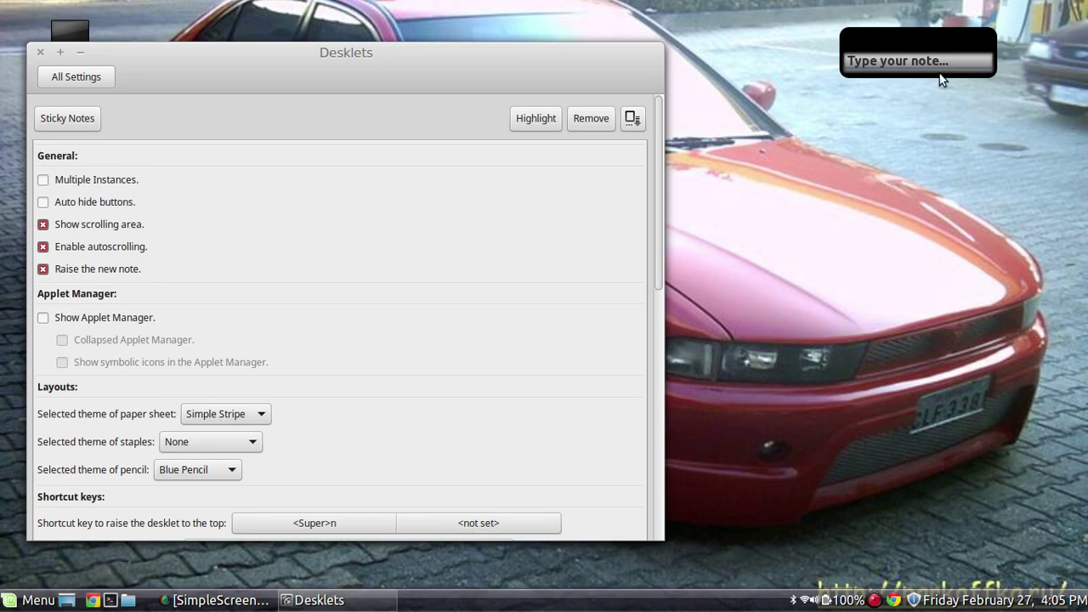
# Try the Border Staple theme, settle on Bright Staple for the staples, and set the pencil theme to Yellow Pencil.
pyautogui.click(188, 448)
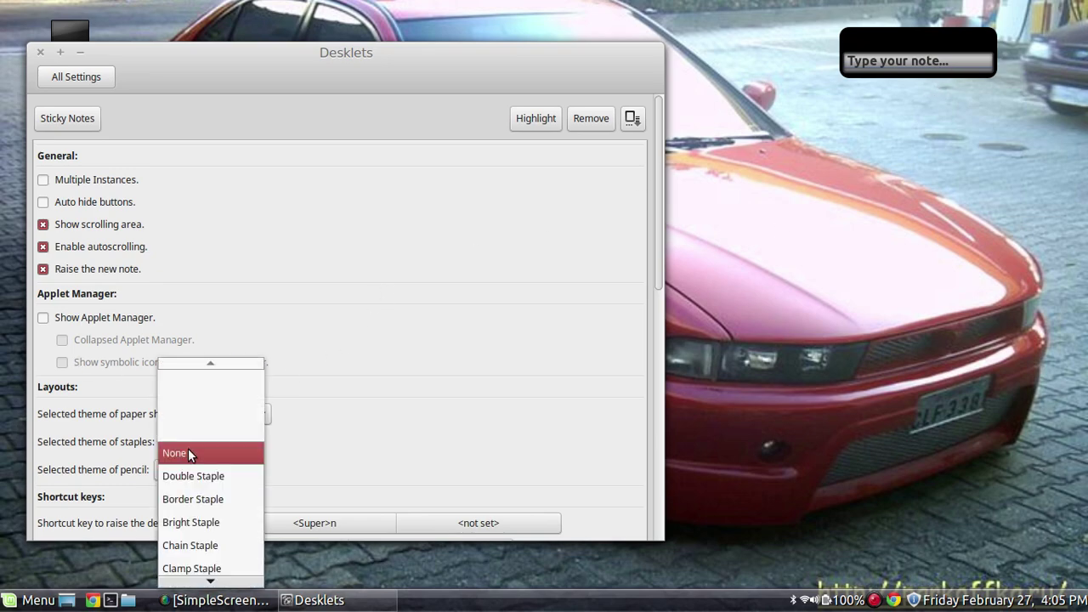
pyautogui.click(223, 492)
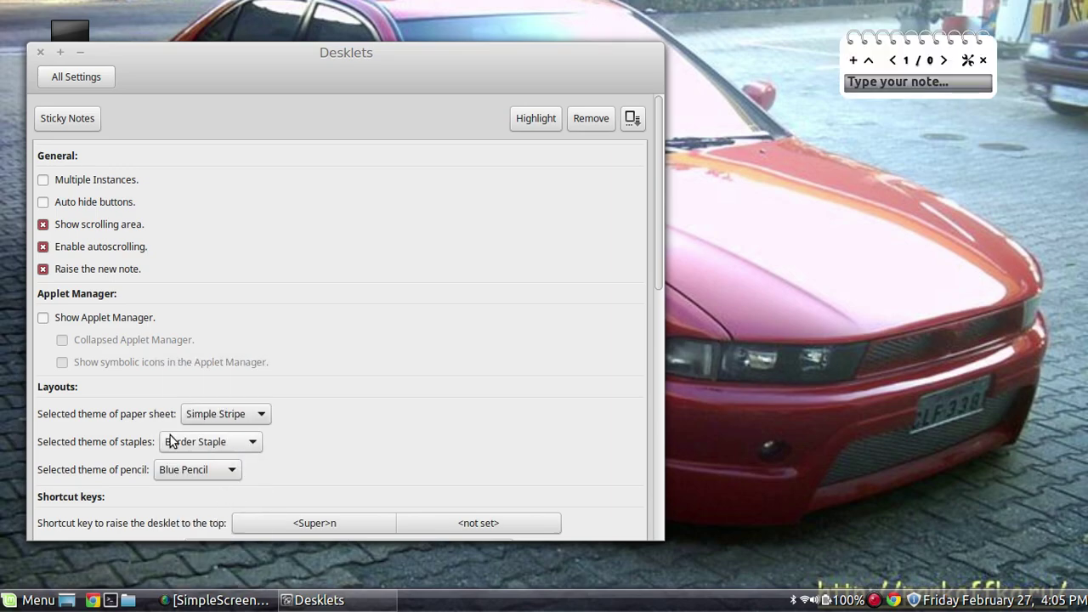
pyautogui.click(202, 455)
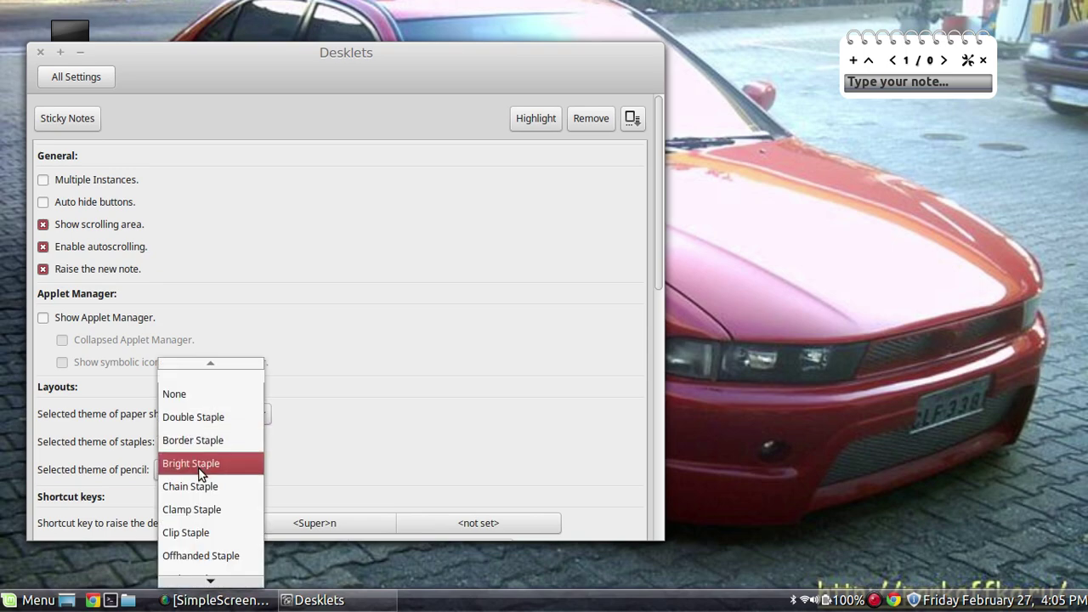
pyautogui.click(198, 465)
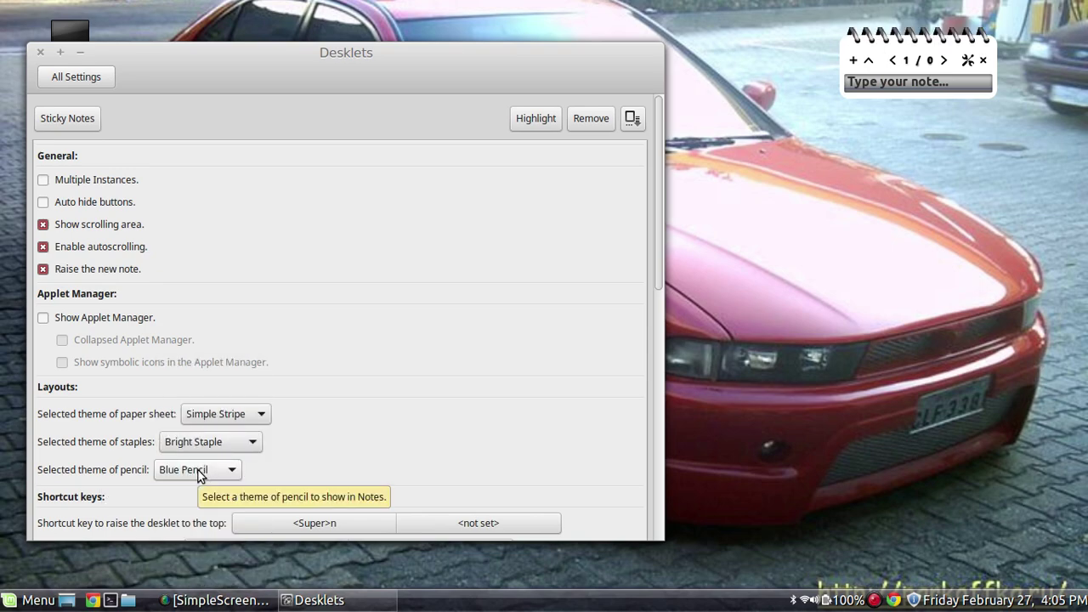
pyautogui.click(199, 468)
pyautogui.click(197, 492)
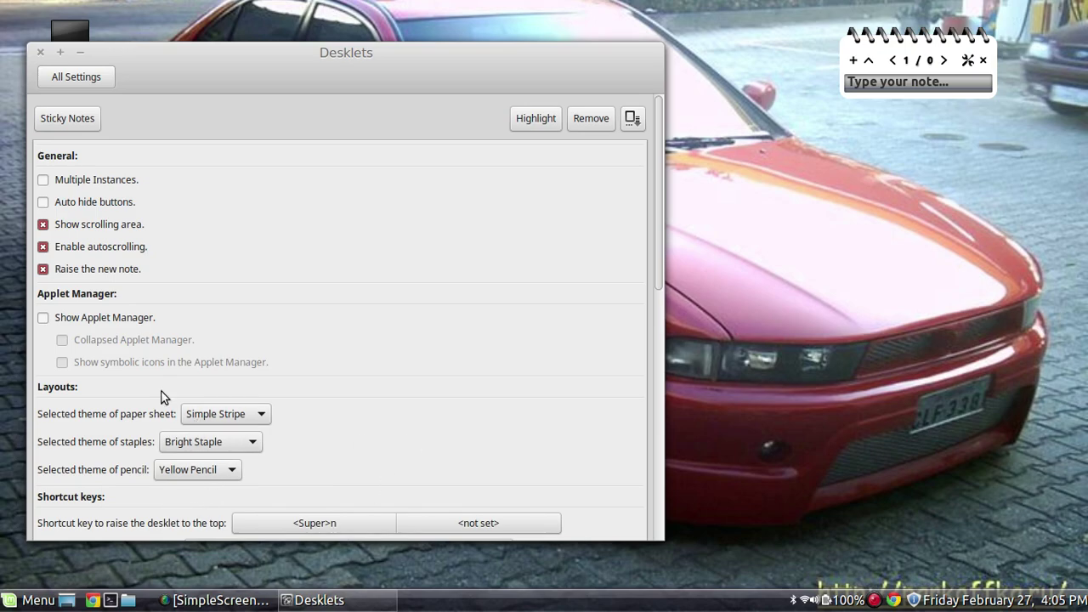
# Try the Show Applet Manager and Auto hide buttons options for Sticky Notes, switching each one back off.
pyautogui.click(43, 317)
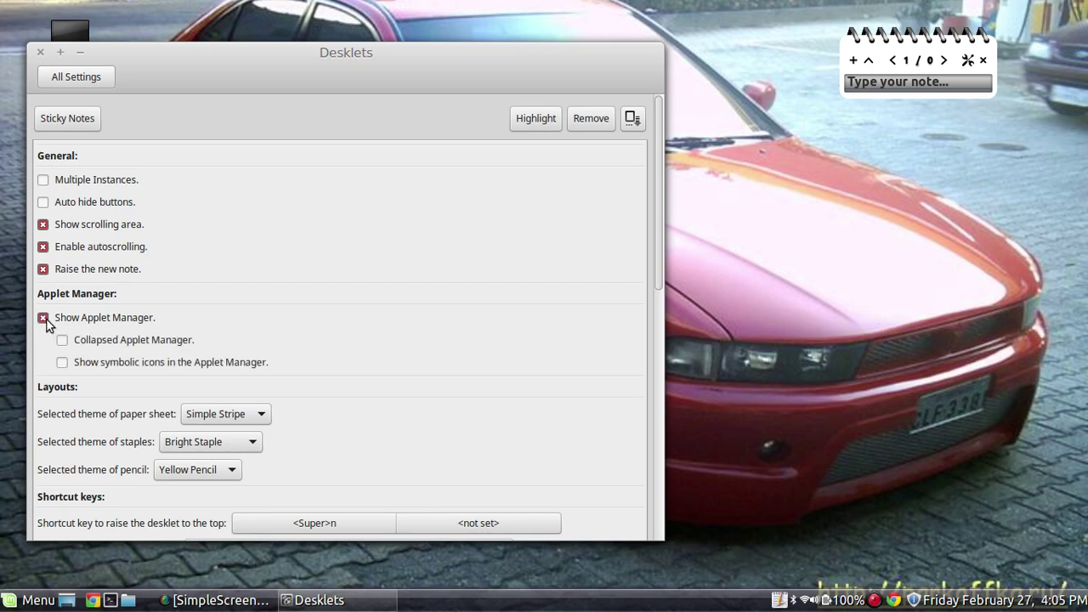
pyautogui.click(45, 319)
pyautogui.click(43, 318)
pyautogui.click(68, 324)
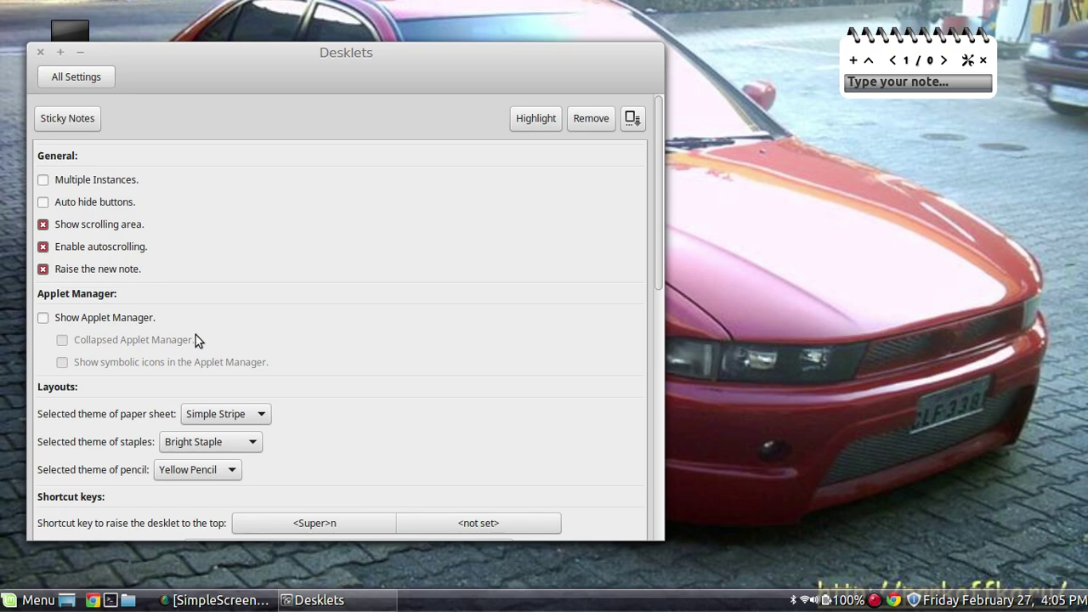
pyautogui.click(44, 203)
pyautogui.click(43, 203)
# Return to the installed desklets, remove Sticky Notes from the desktop and move the Desklets window back toward the desktop's centre.
pyautogui.click(83, 118)
pyautogui.rightClick(350, 340)
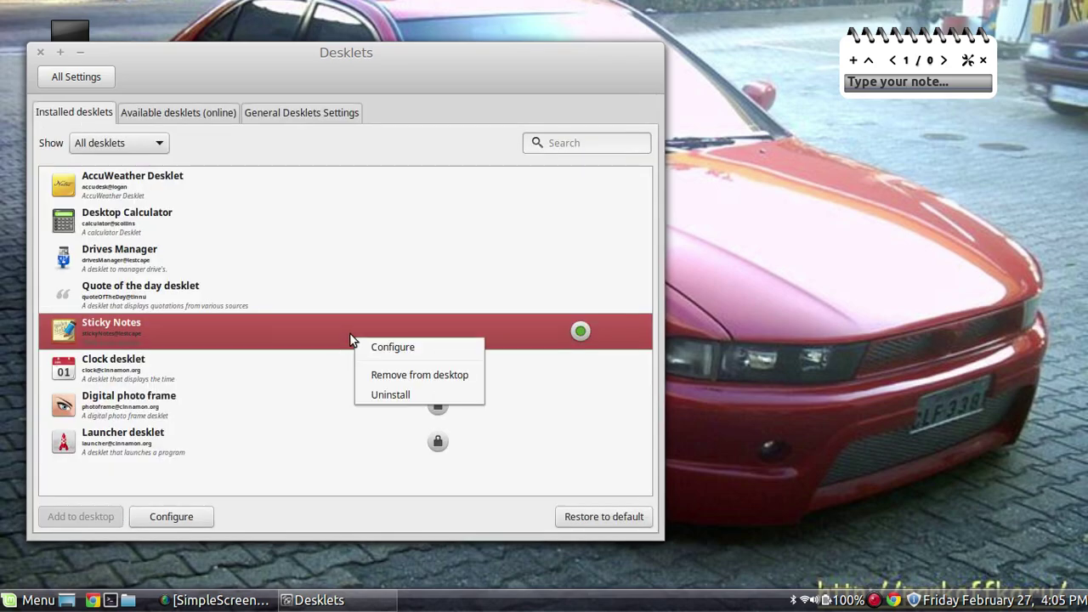
pyautogui.click(376, 372)
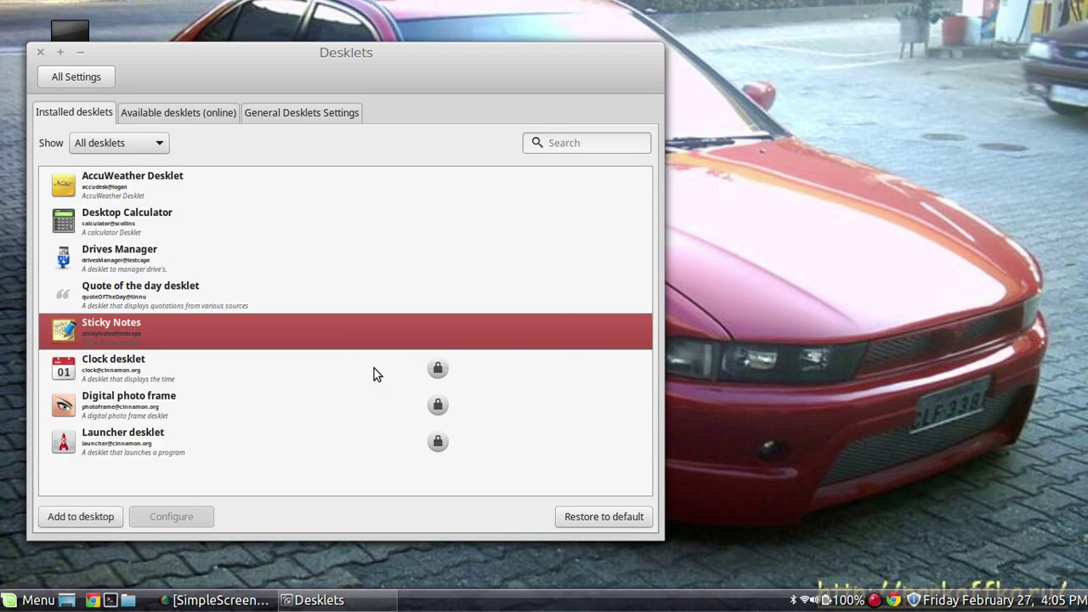
pyautogui.moveTo(248, 56); pyautogui.dragTo(403, 65)
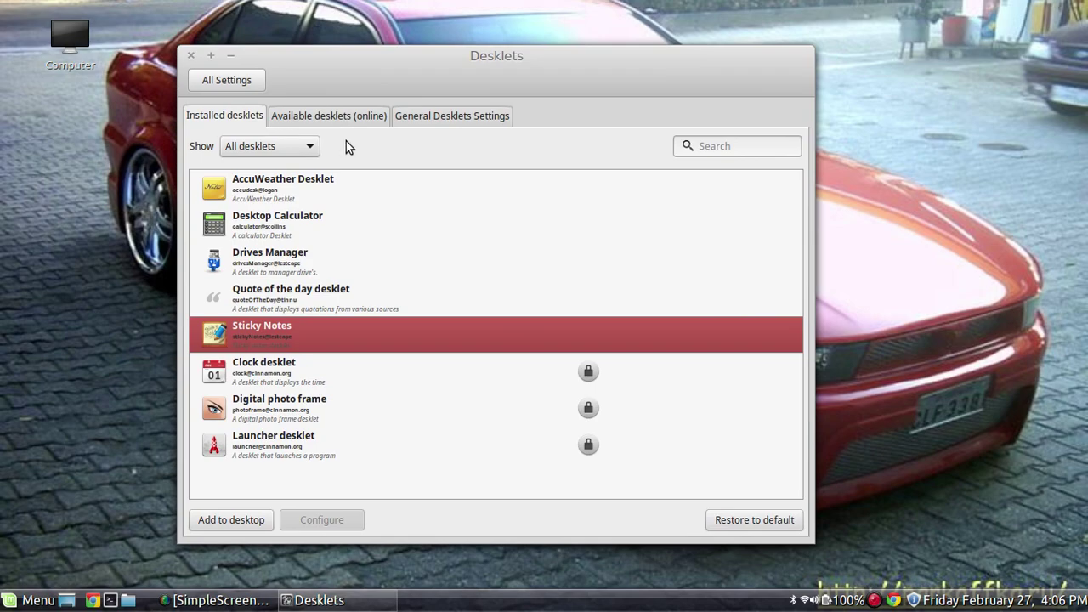